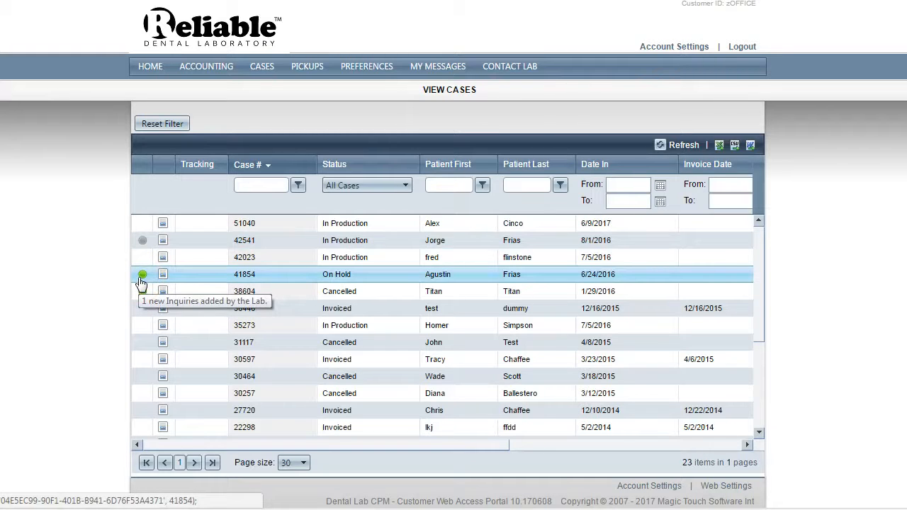
Review the details of the in-production case dated 8/1/2016 and close them
left_click(144, 256)
left_click(146, 241)
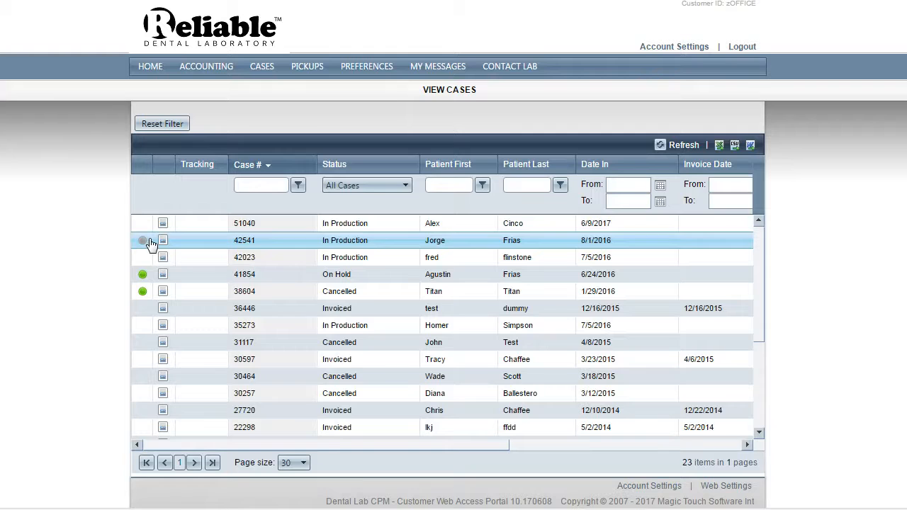
left_click(163, 225)
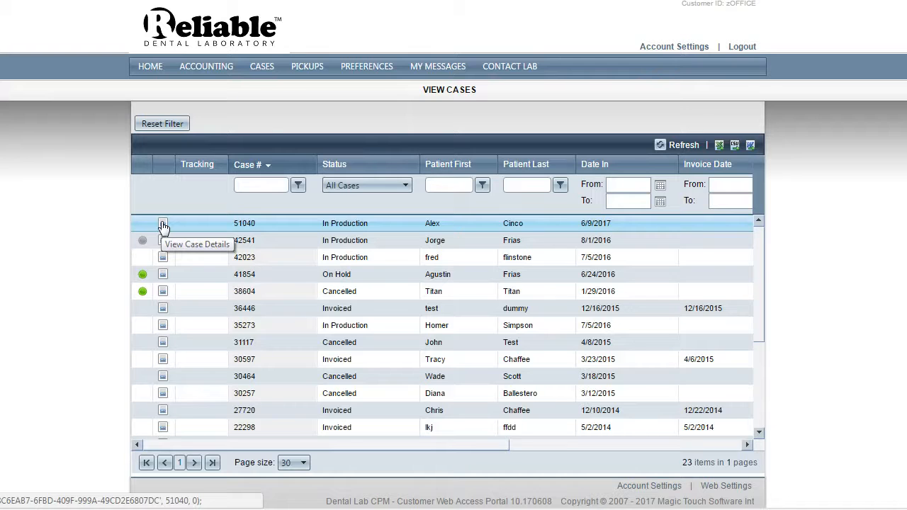
left_click(163, 242)
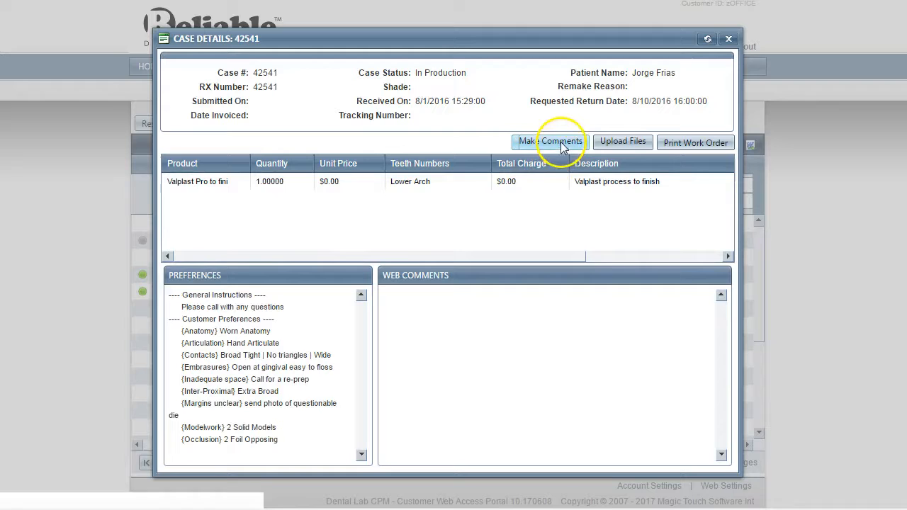
left_click_drag(505, 251, 330, 253)
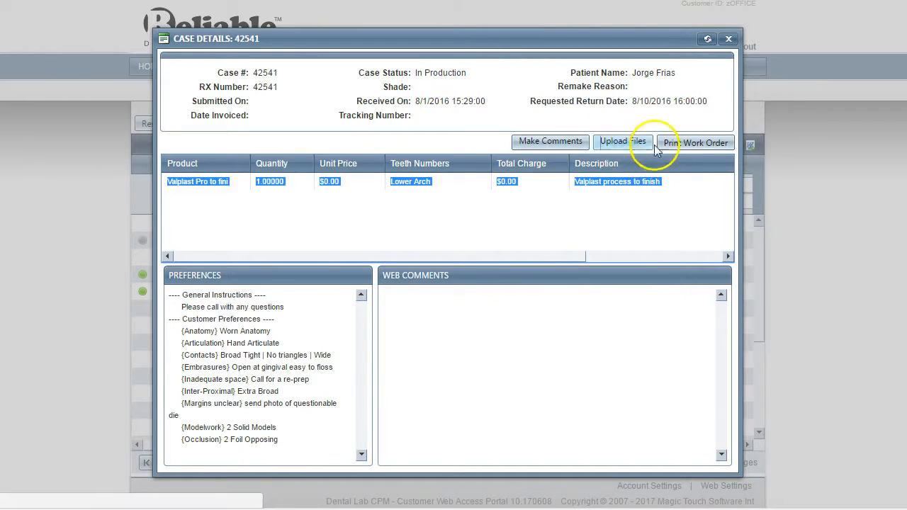
left_click(516, 126)
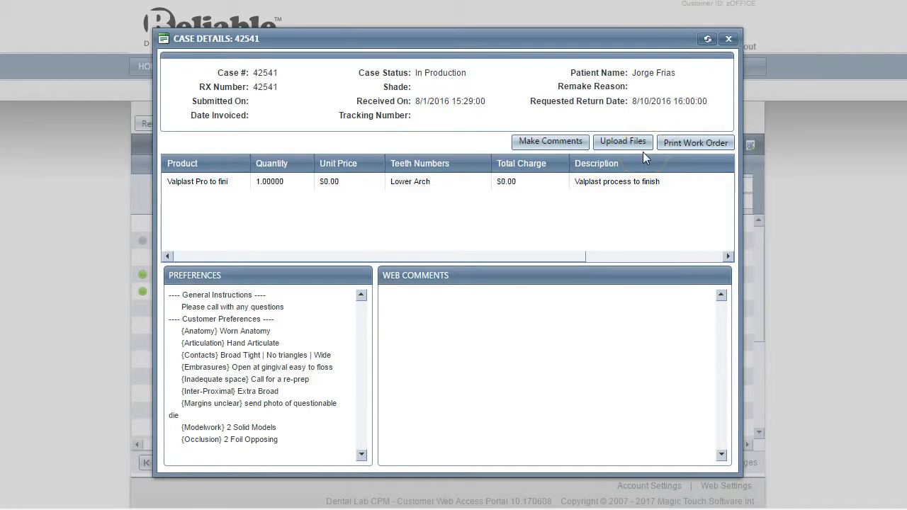
left_click(729, 38)
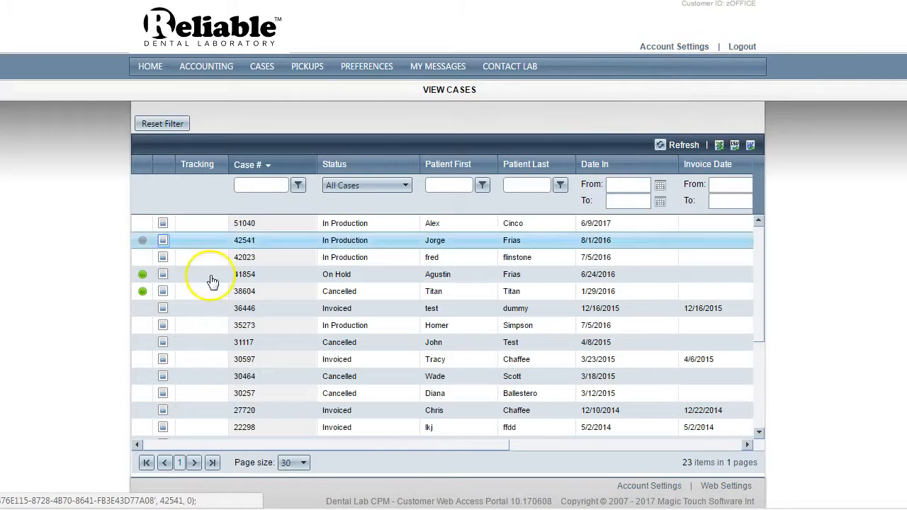
Review the product lines and web comments of the on-hold case dated 6/24/2016, and close its details
left_click(163, 275)
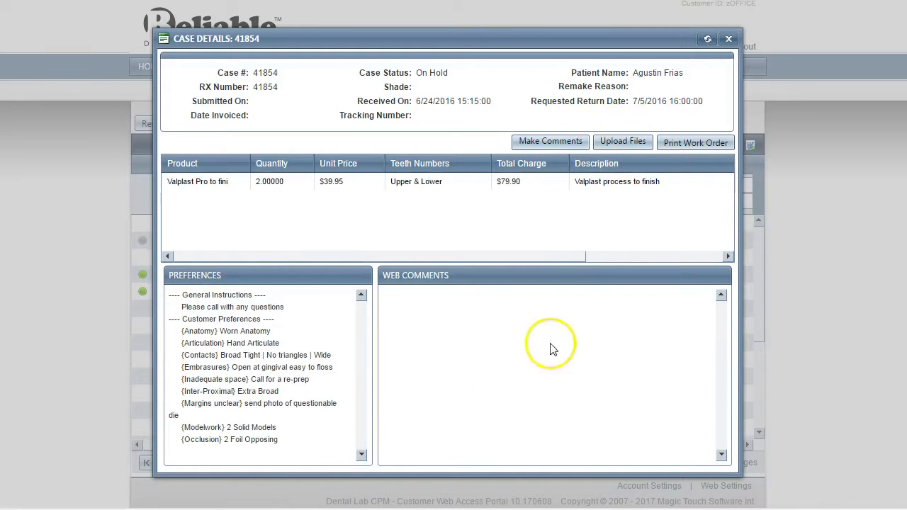
left_click_drag(324, 255, 479, 257)
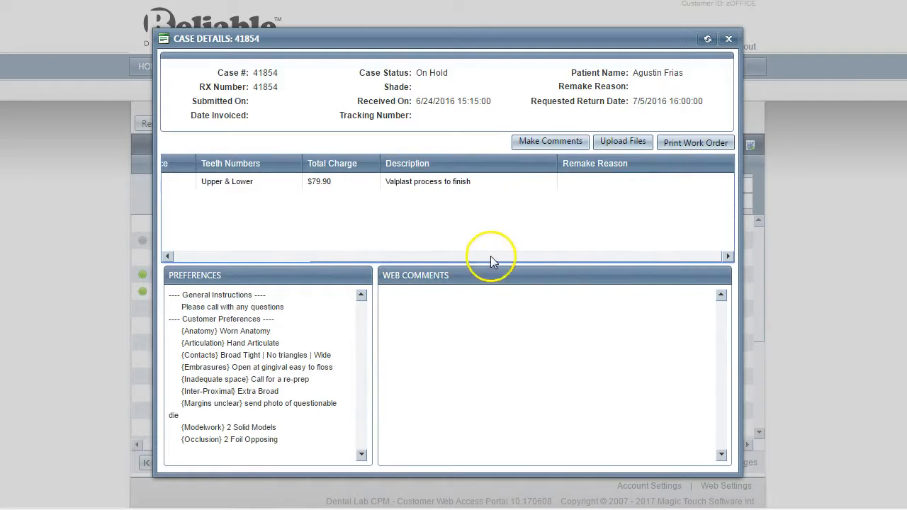
left_click_drag(683, 245, 249, 227)
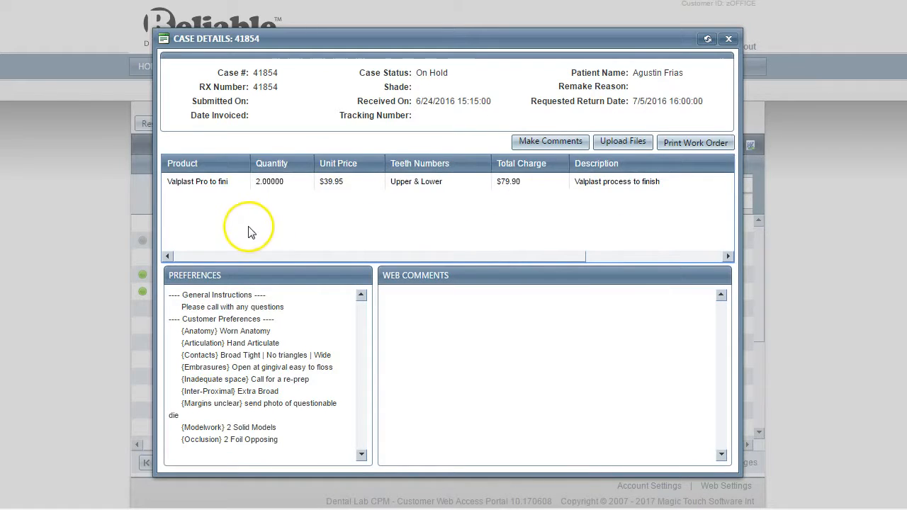
left_click(728, 40)
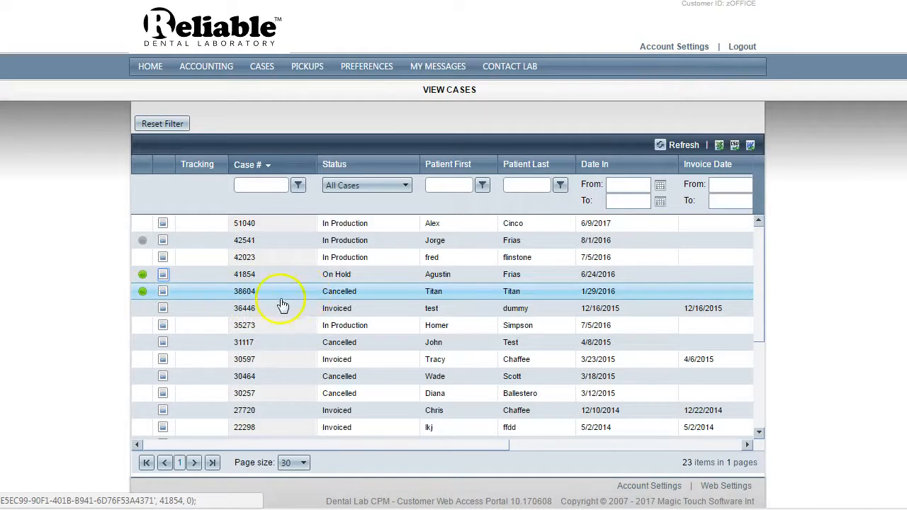
Read the details and web comments of the in-production case listed directly below the invoiced case dated 12/16/2015, and close them
left_click(156, 329)
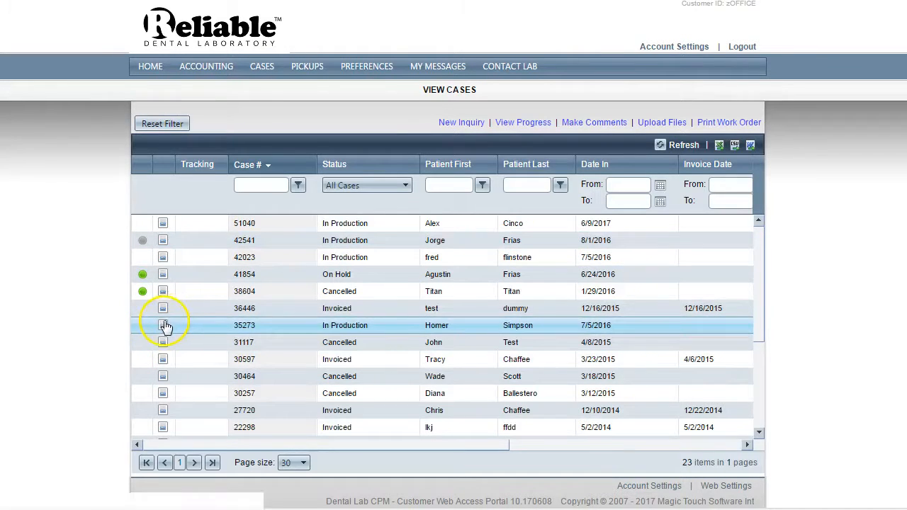
left_click(163, 325)
left_click(490, 220)
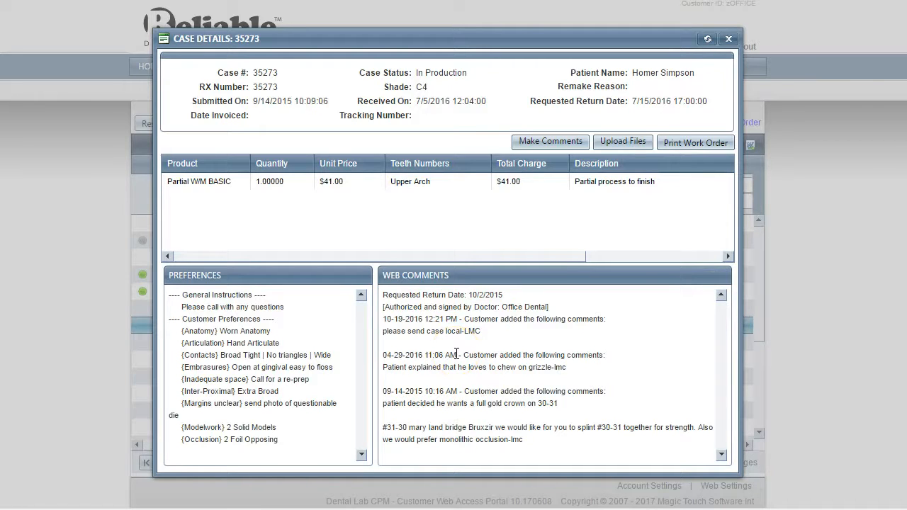
left_click(728, 40)
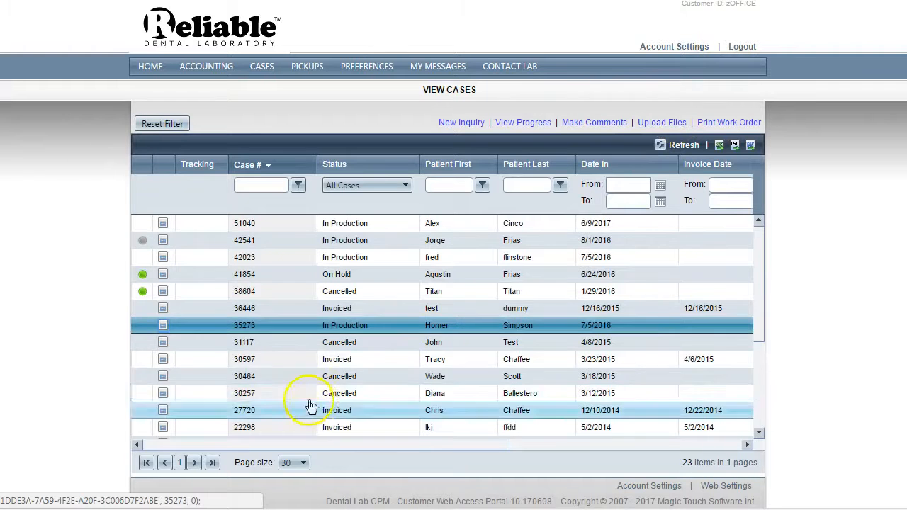
Open the case submission form and set the case type to Remake Case
mouse_move(255, 67)
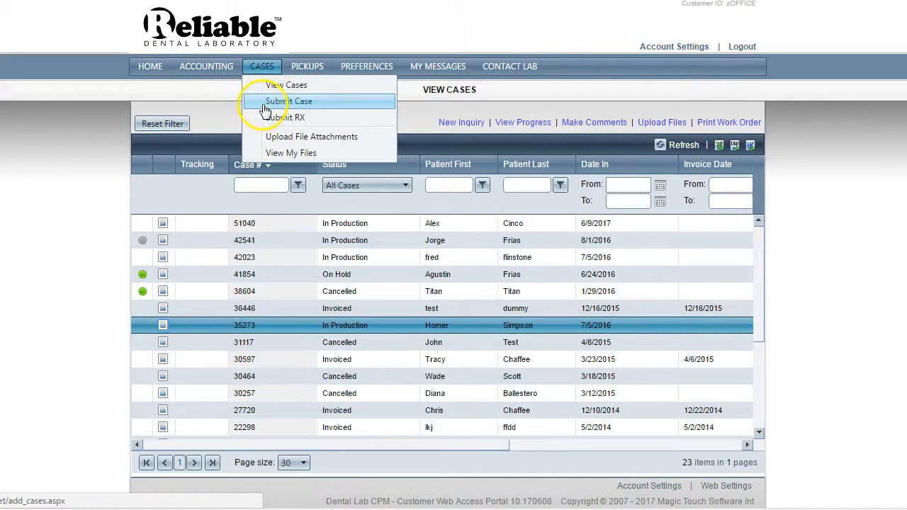
left_click(267, 108)
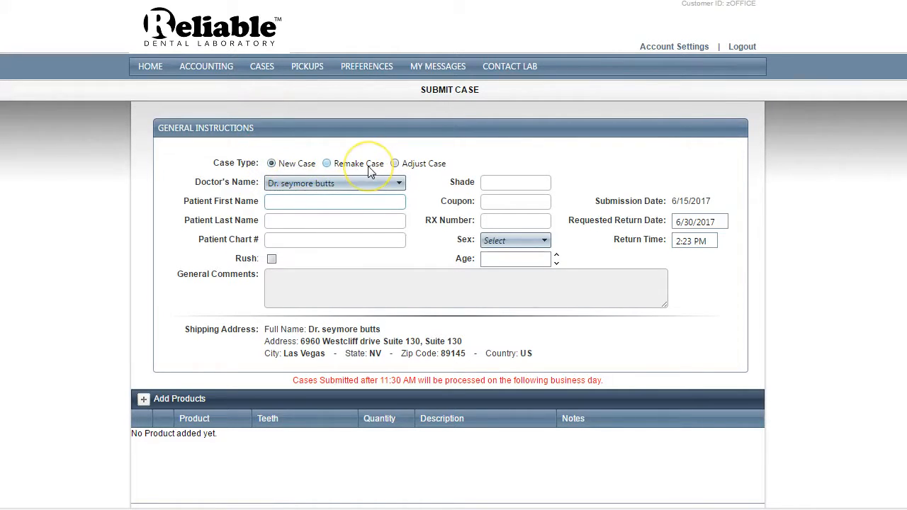
left_click(328, 164)
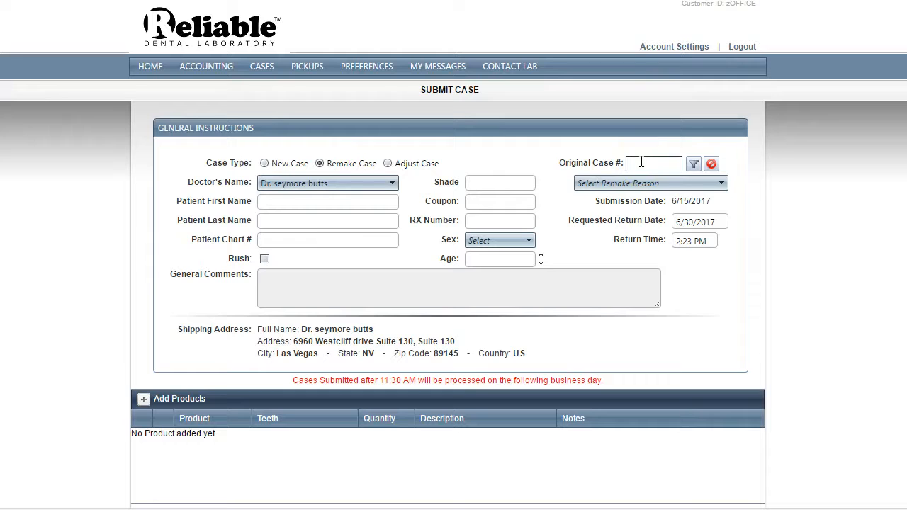
Examine the options offered for the remake reason and for the doctor's name
left_click(634, 183)
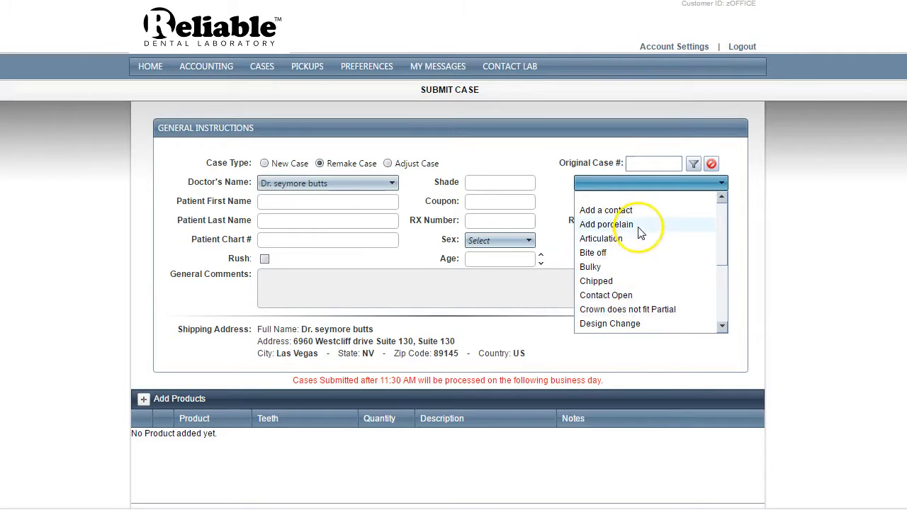
mouse_move(727, 236)
left_mouse_down()
mouse_move(730, 299)
mouse_move(730, 219)
left_mouse_up()
left_click(735, 194)
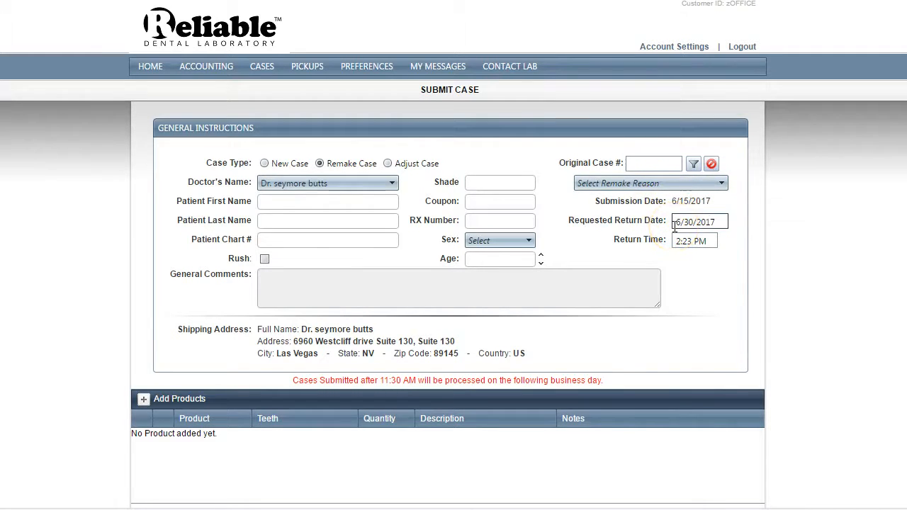
left_click(270, 205)
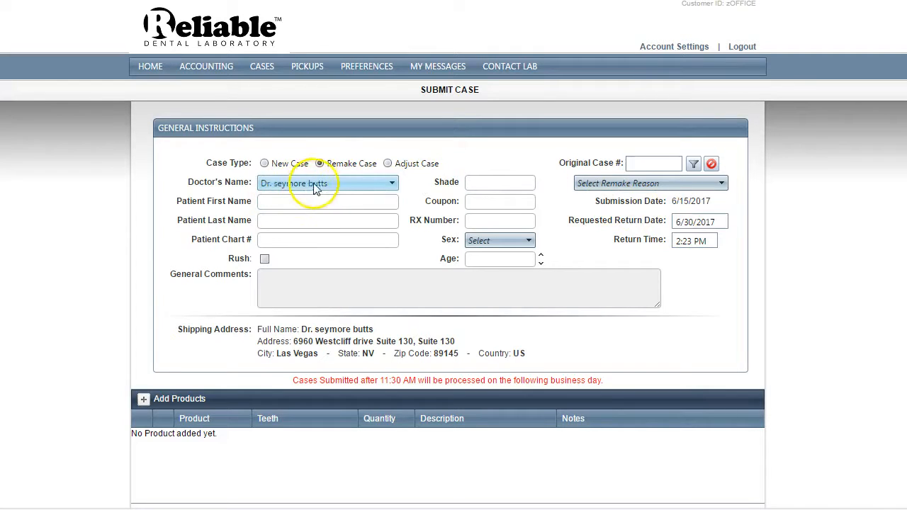
left_click(350, 184)
left_click(347, 217)
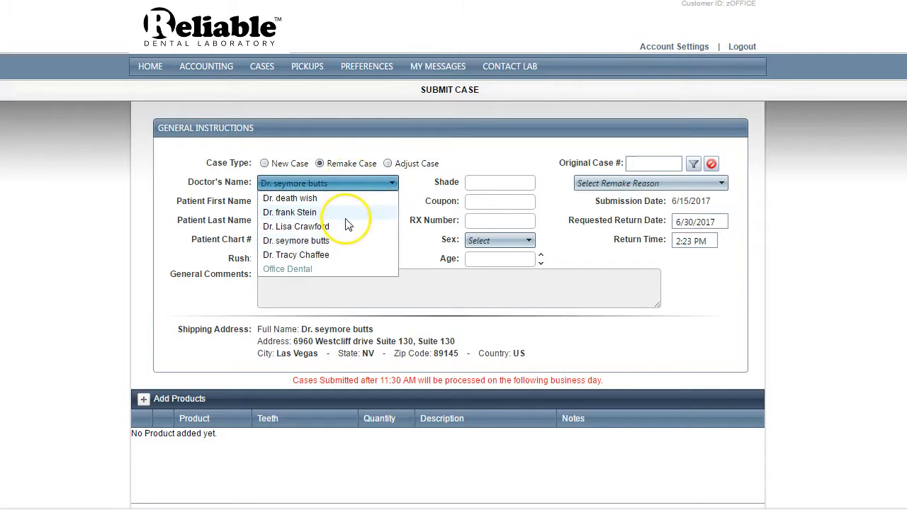
left_click(338, 201)
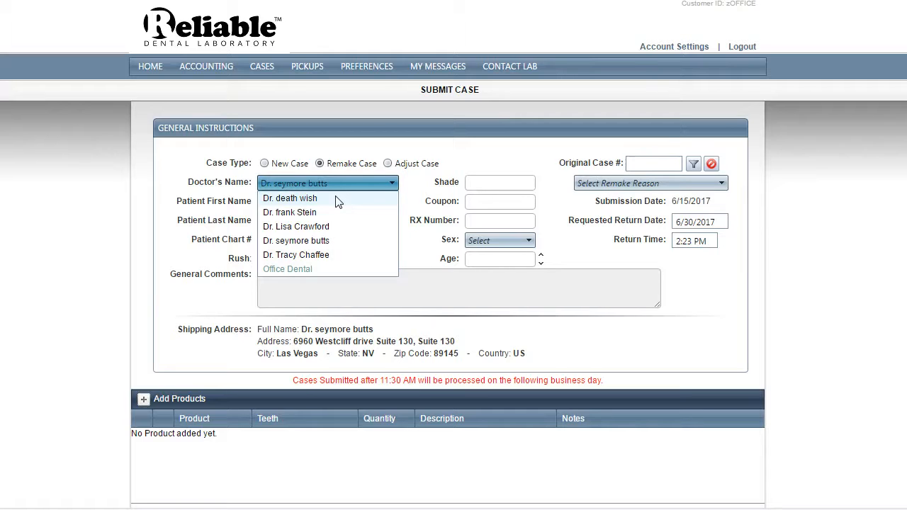
left_click(401, 197)
Enter the patient's first and last name
left_click(304, 202)
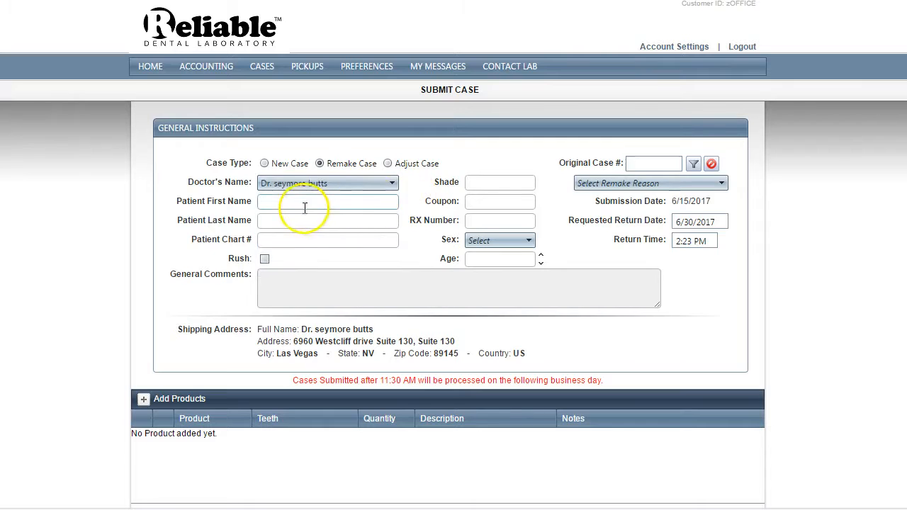
type("Test")
key("Tab")
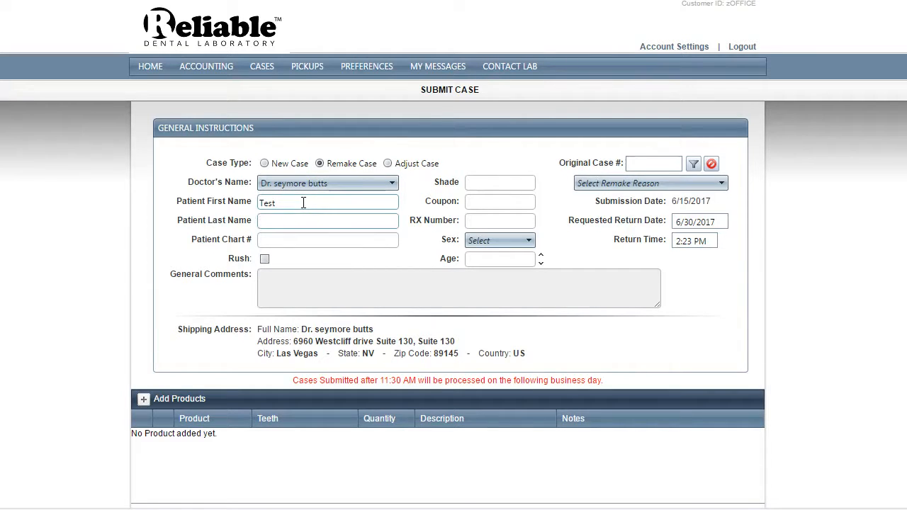
key("Tab")
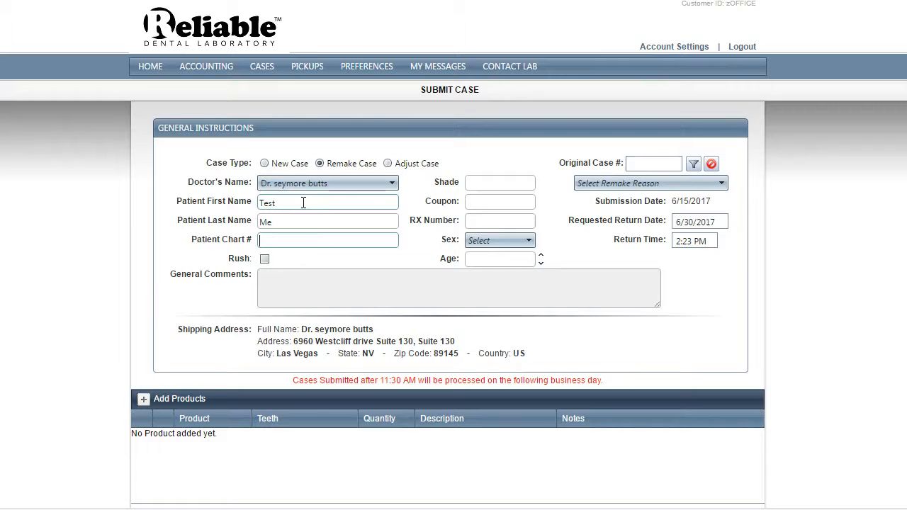
Set the shade to A2 and enter #free as the coupon
left_click(525, 185)
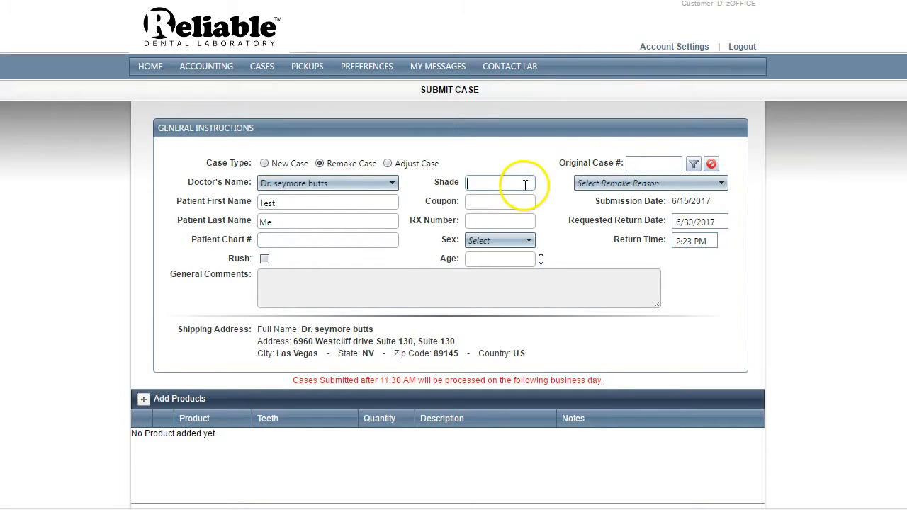
type("A2")
key("Tab")
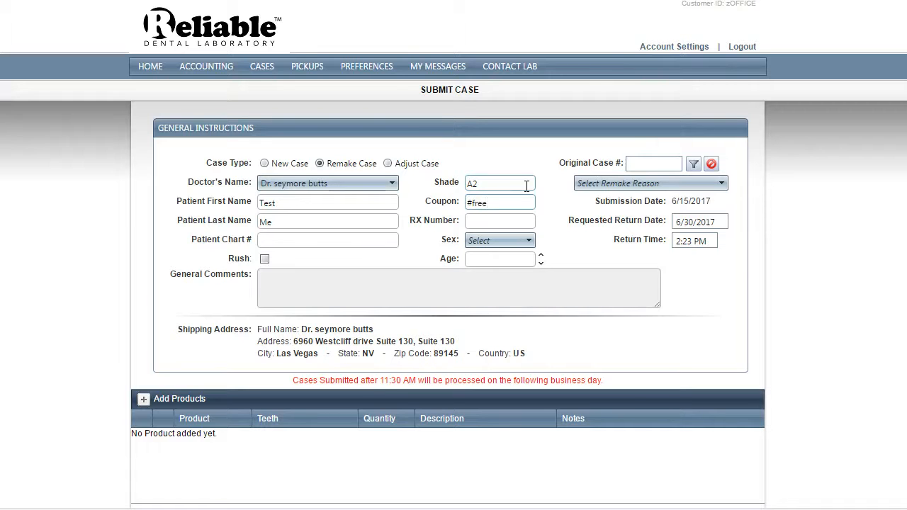
left_click(479, 220)
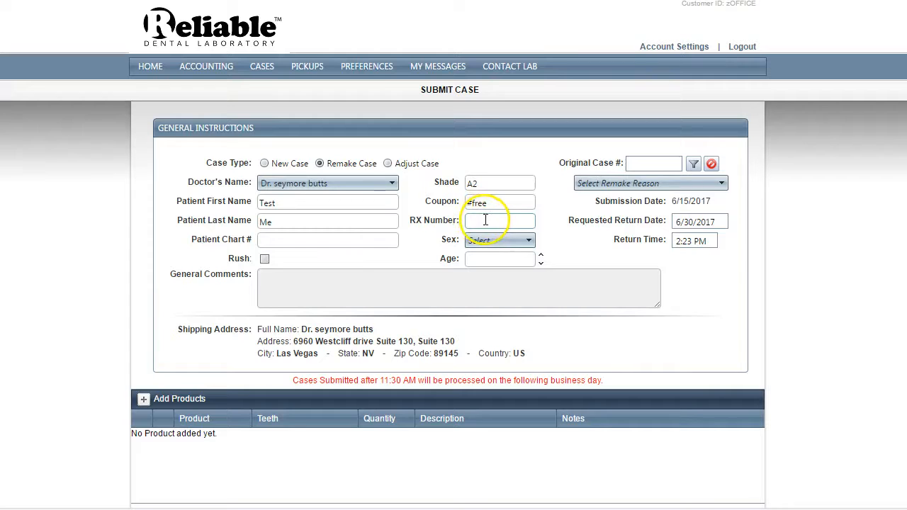
left_click(268, 239)
left_click(486, 222)
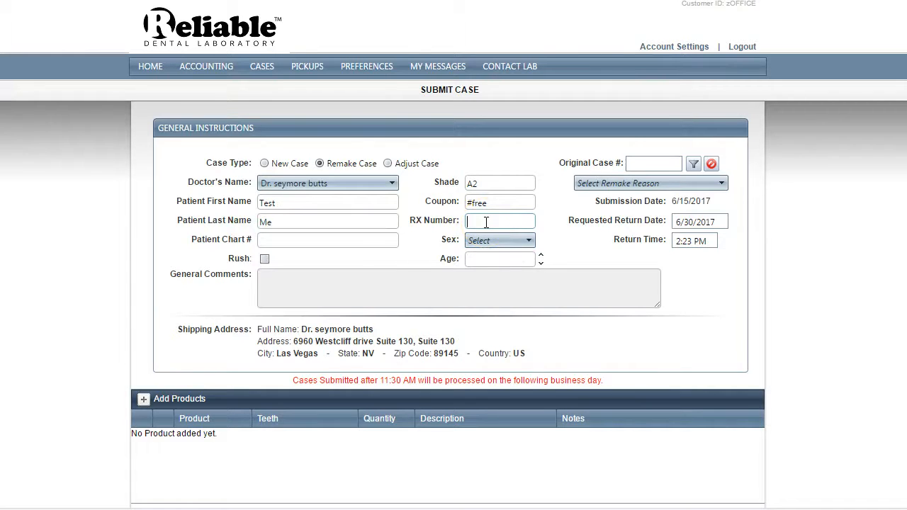
Set the patient's sex to F and age to 36
left_click(496, 241)
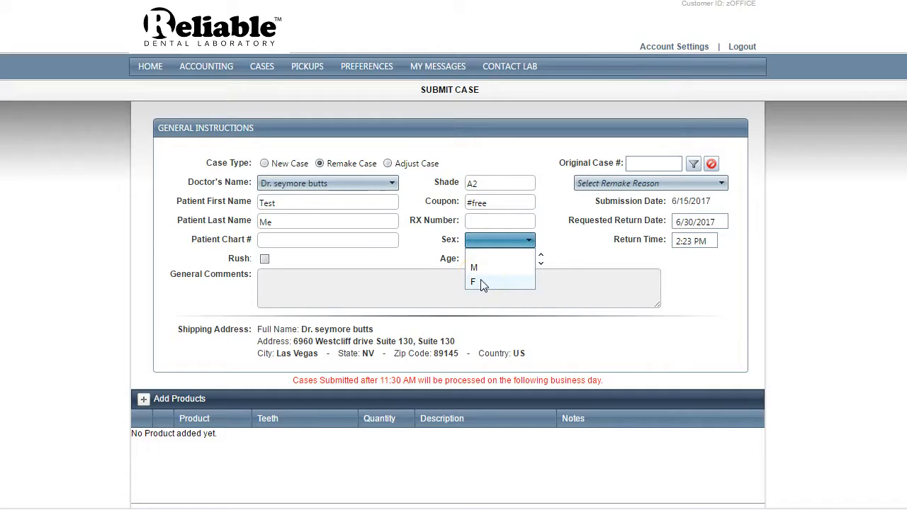
left_click(482, 283)
left_click(472, 258)
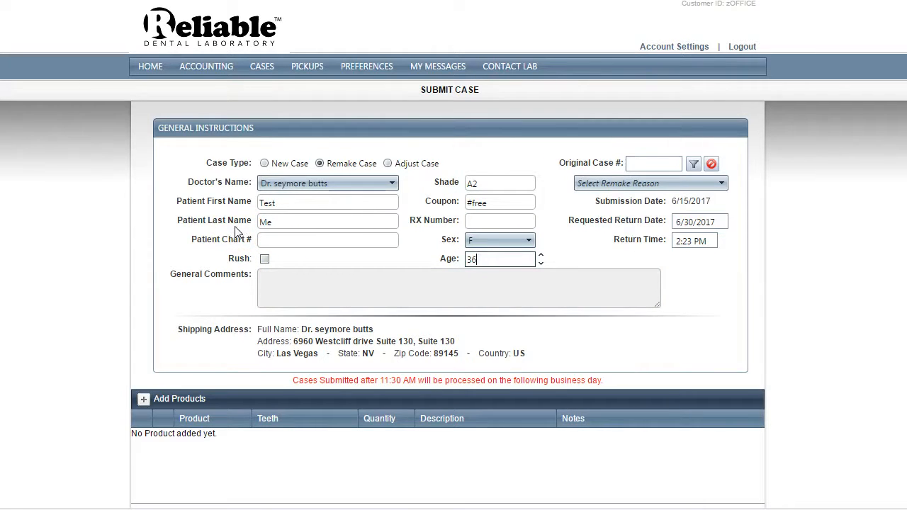
Mark the case as rush and add the general comment "Please rush # 8, #9 Emax with A1/A2", signed with the sender's first name
left_click(265, 259)
left_click(265, 282)
type("Please rush # 8, #9")
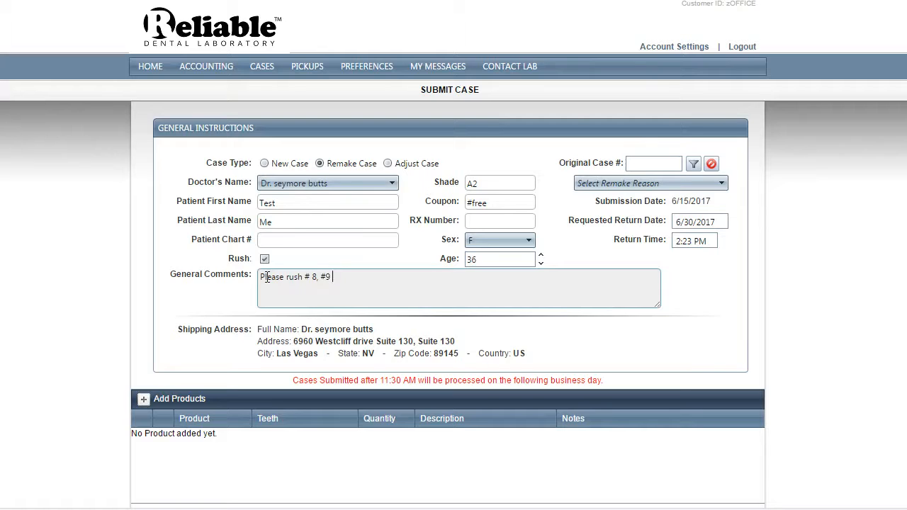
type("w")
type("-Lisa")
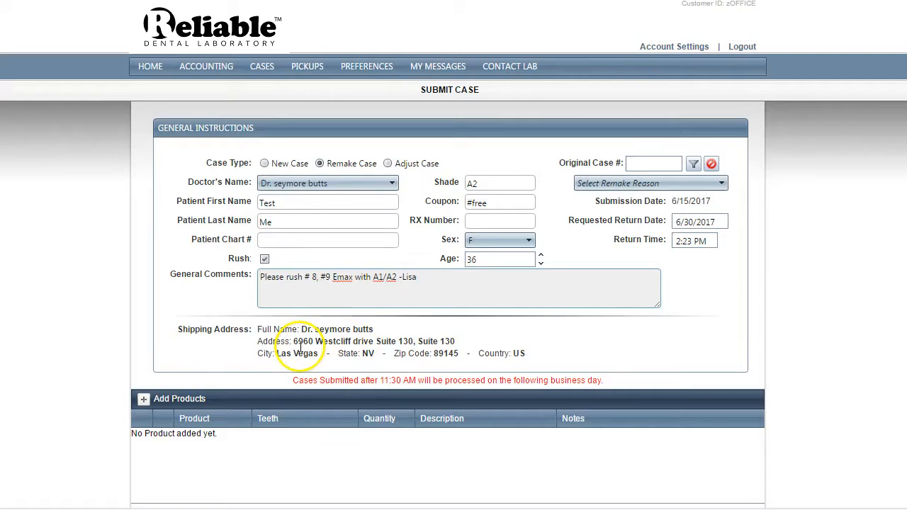
Start adding a product to the case and browse the Crown & Bridge and Denture product lists
left_click(144, 399)
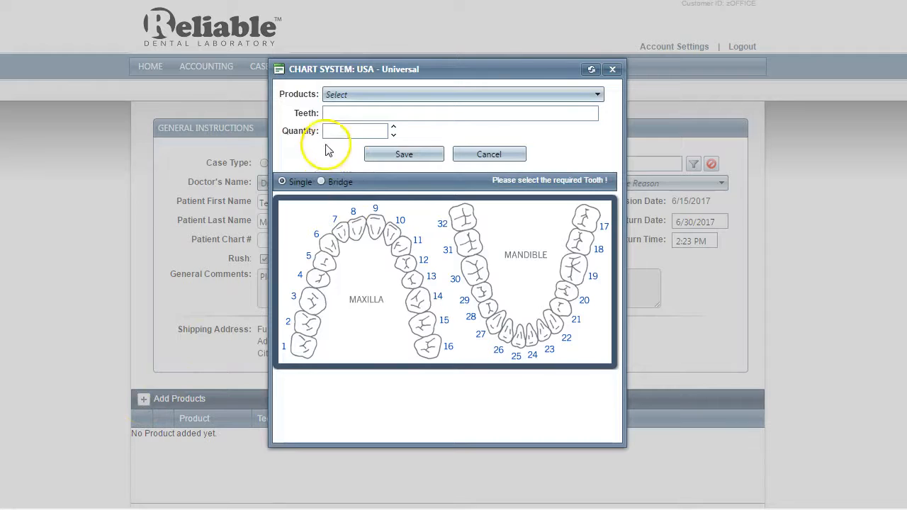
left_click(356, 97)
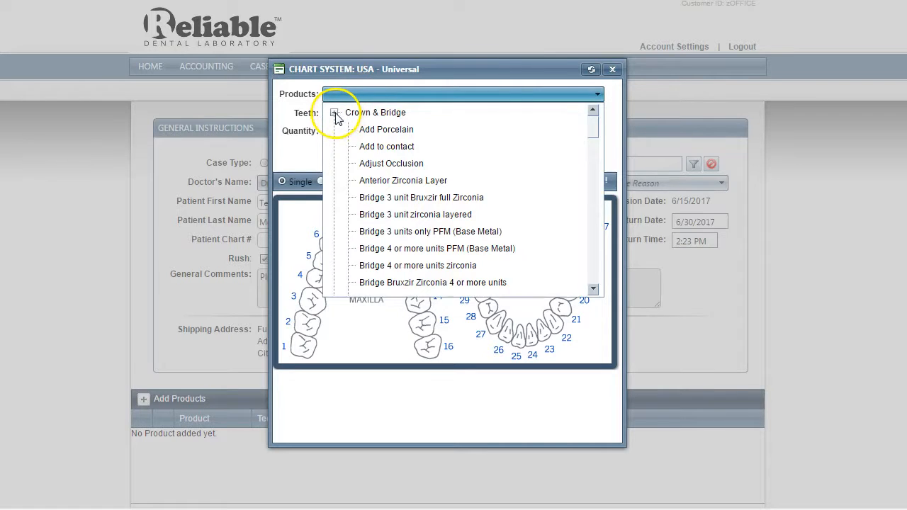
left_click(334, 113)
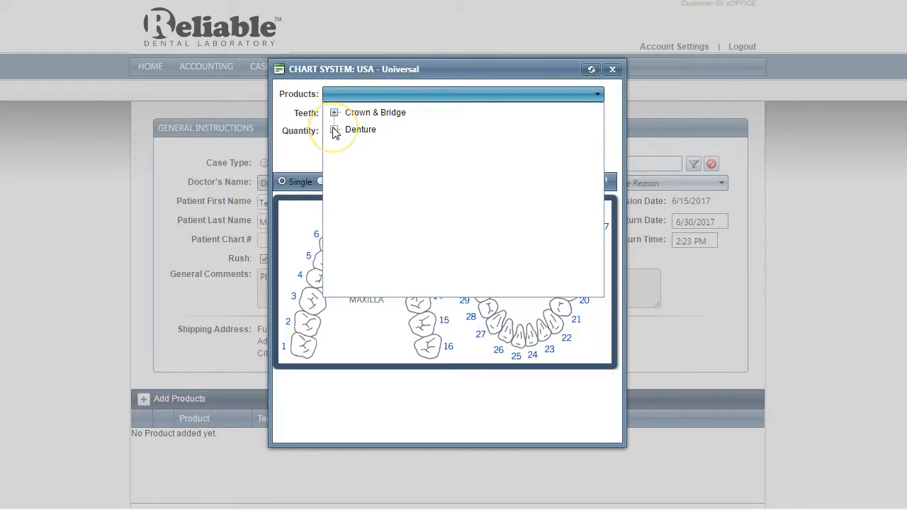
left_click(334, 113)
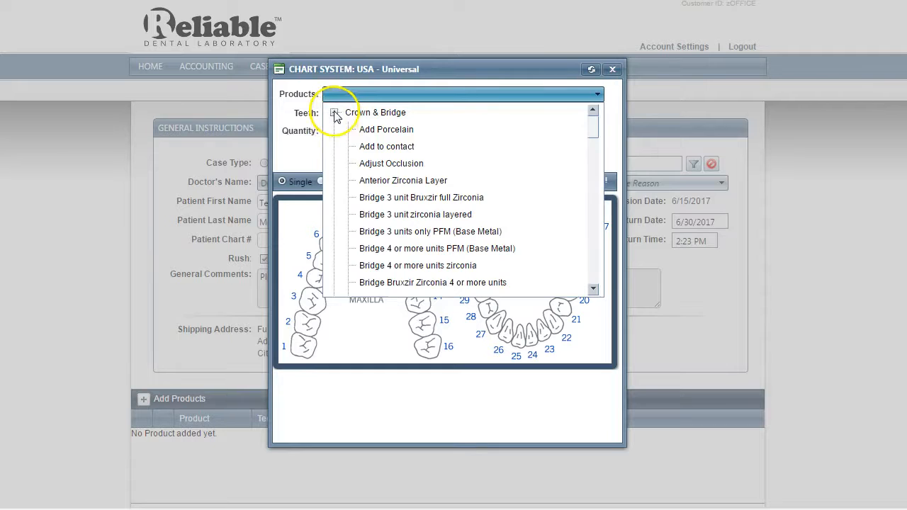
left_click(334, 113)
left_click(334, 129)
scroll(395, 190, "down", 10)
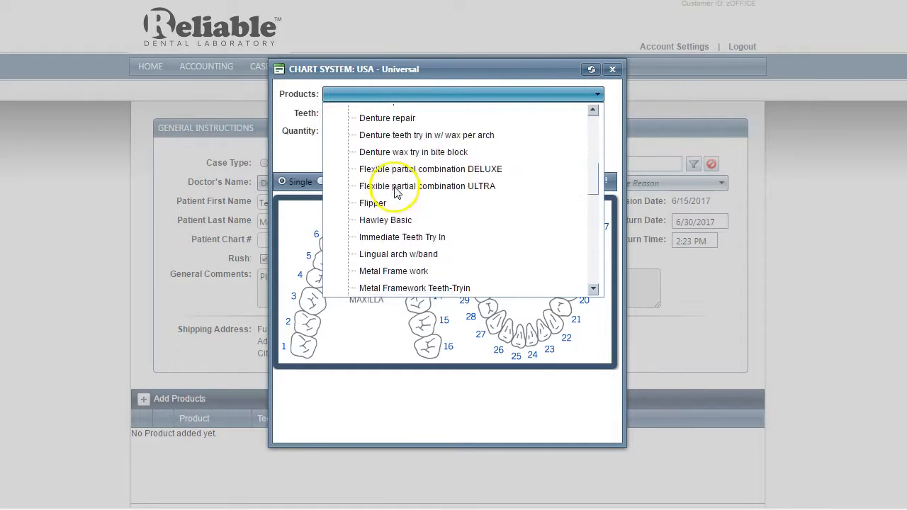
scroll(395, 190, "down", 5)
scroll(395, 190, "up", 10)
scroll(395, 190, "up", 8)
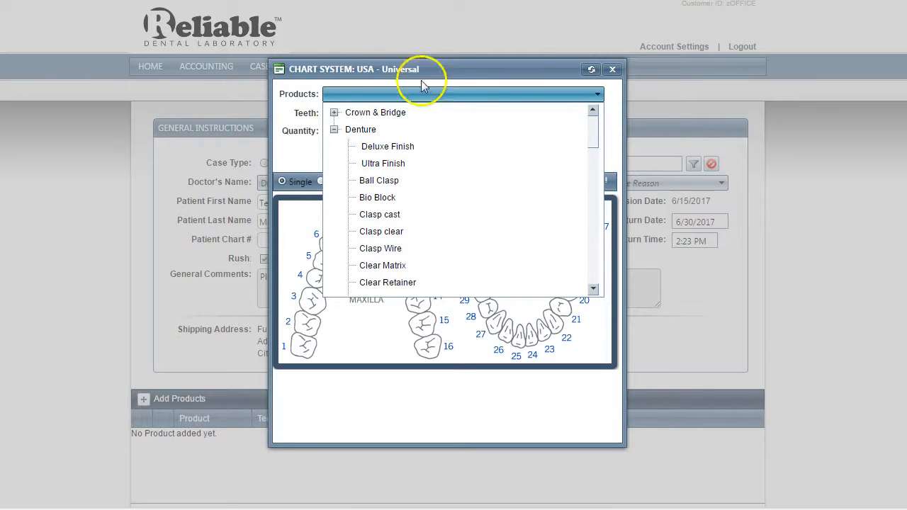
Choose Emax crown layered from the Crown & Bridge products
left_click(334, 112)
scroll(374, 205, "down", 6)
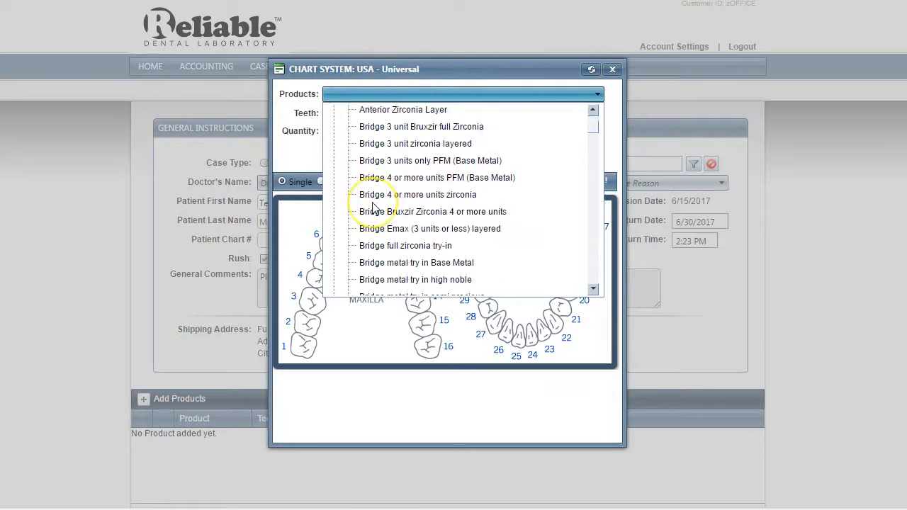
scroll(375, 205, "down", 2)
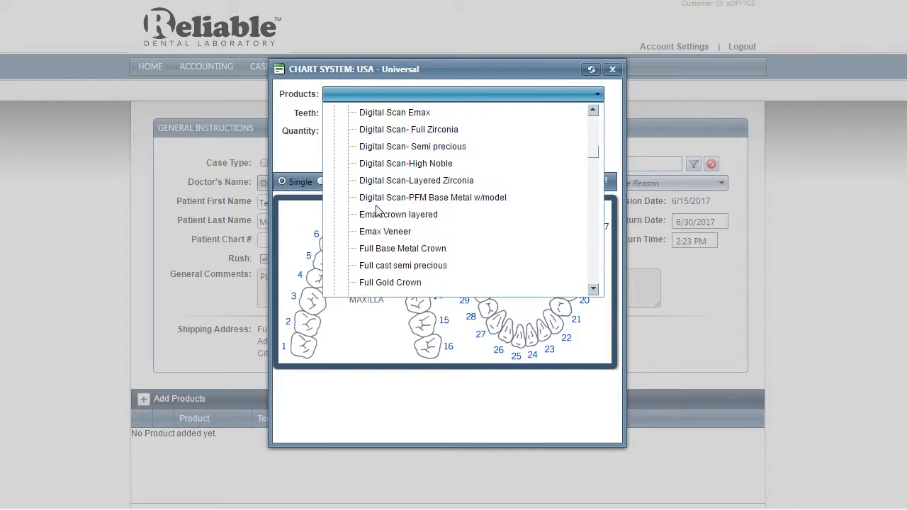
left_click(375, 211)
left_click(349, 128)
left_click(345, 118)
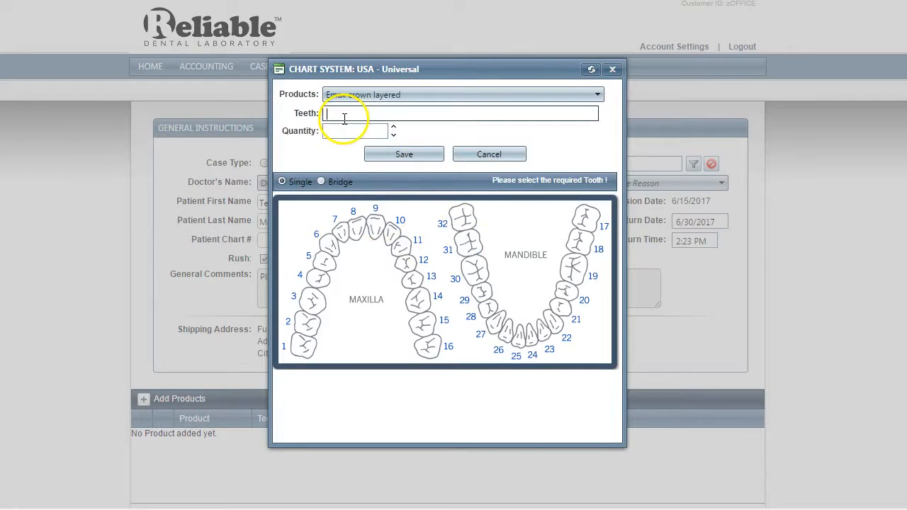
Assign the Emax crown to teeth 8 and 9 with quantity 2 and save the product
left_click(358, 226)
left_click(380, 232)
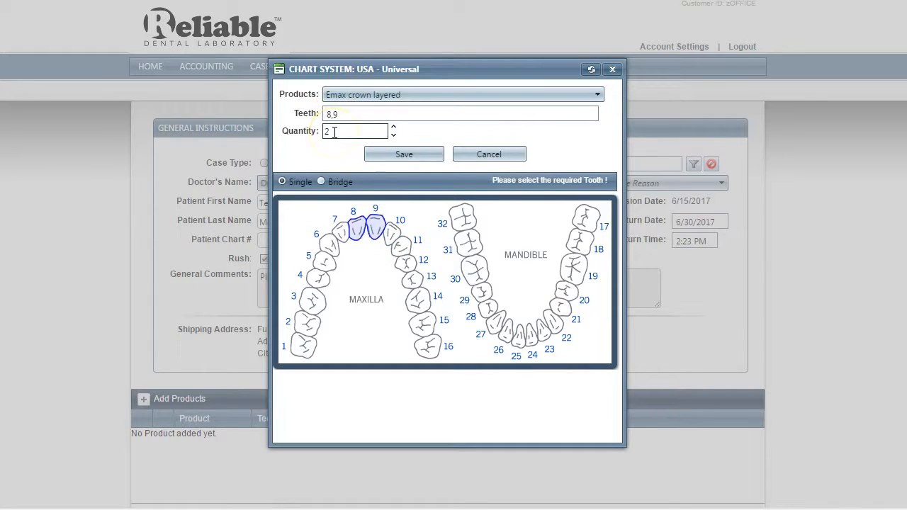
left_click(403, 156)
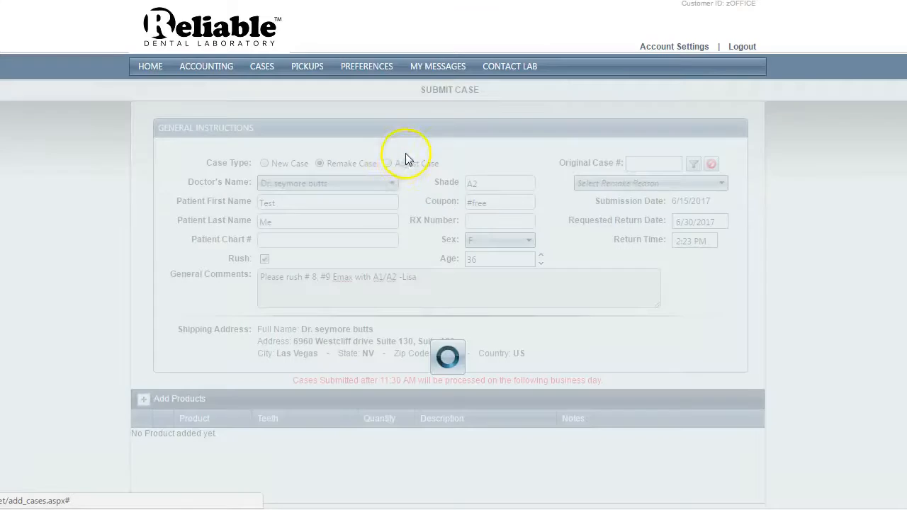
Try to add Partial Rest distal metal for teeth 8,9 as a second product, leaving the quantity blank
scroll(294, 246, "down", 2)
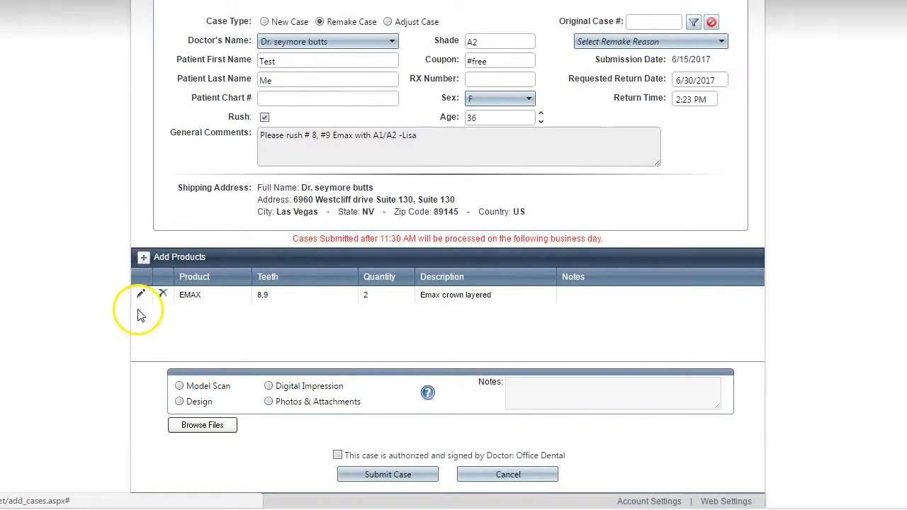
left_click(143, 257)
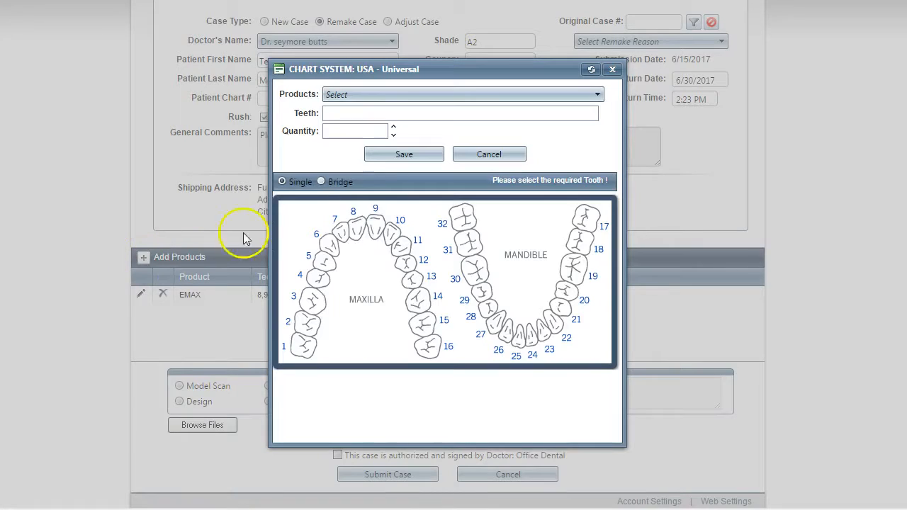
left_click(366, 95)
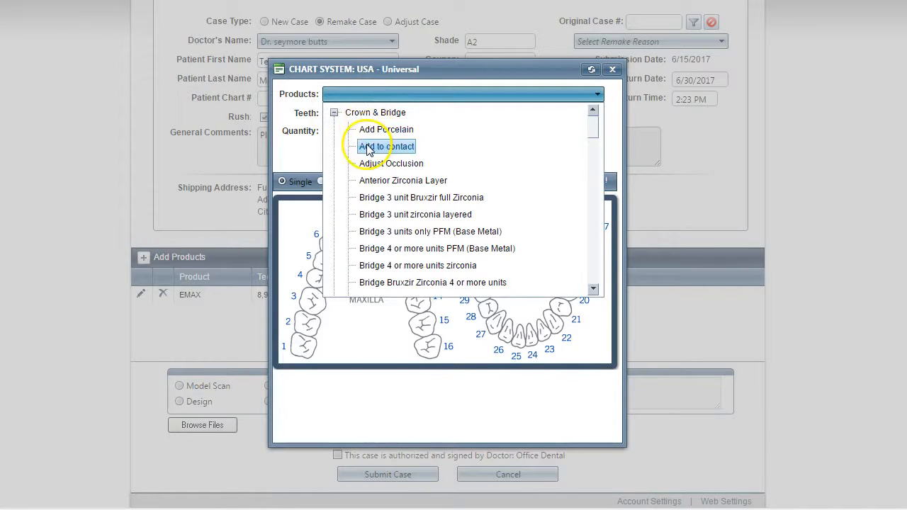
scroll(369, 138, "down", 10)
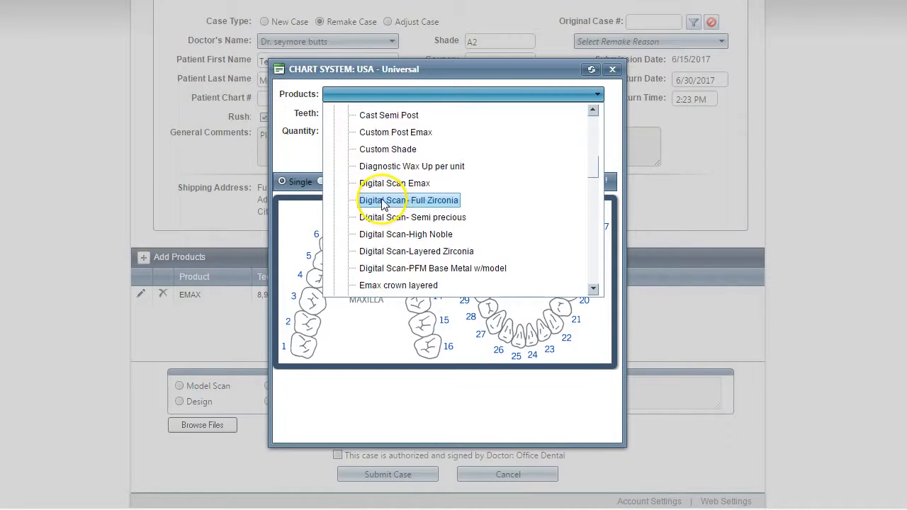
scroll(383, 202, "down", 15)
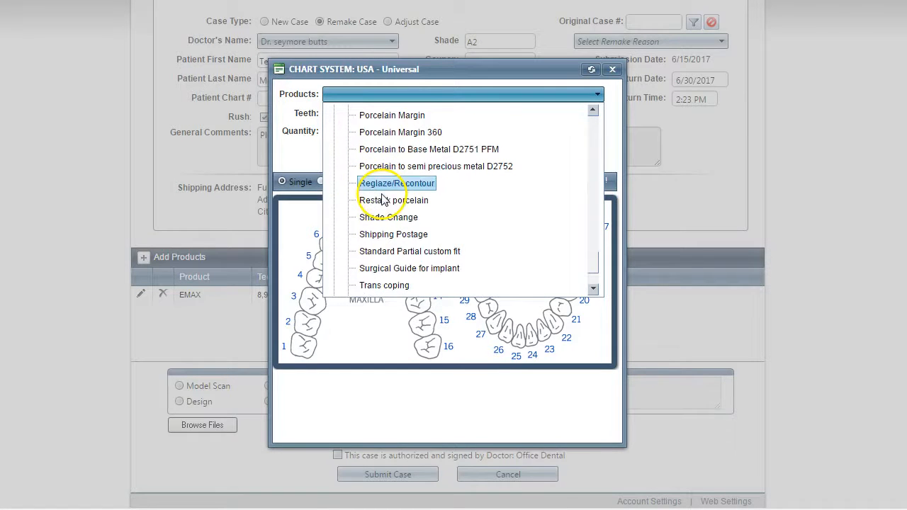
scroll(383, 220, "down", 5)
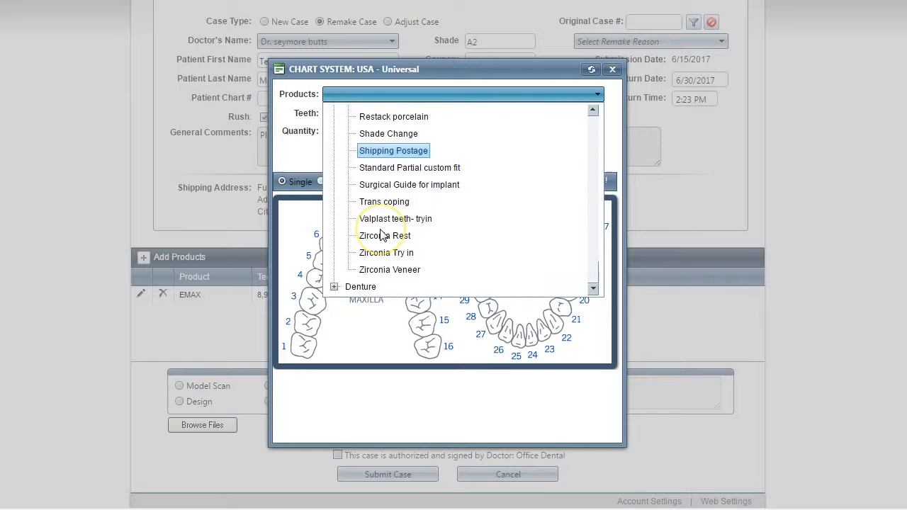
scroll(386, 227, "up", 4)
scroll(390, 213, "down", 1)
scroll(397, 202, "up", 2)
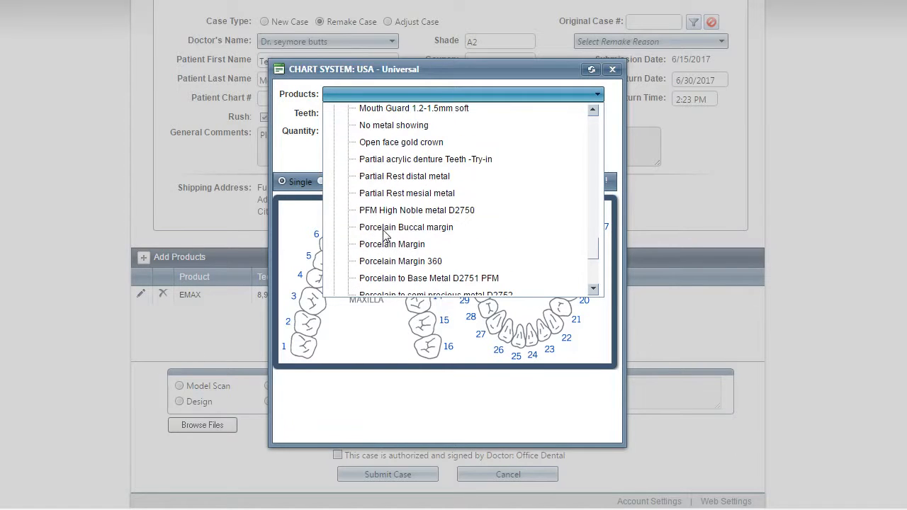
left_click(383, 176)
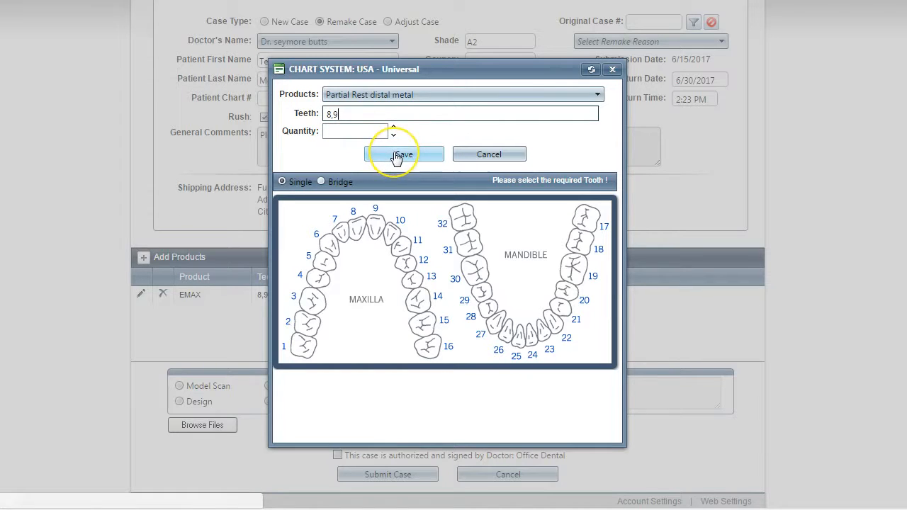
left_click(396, 157)
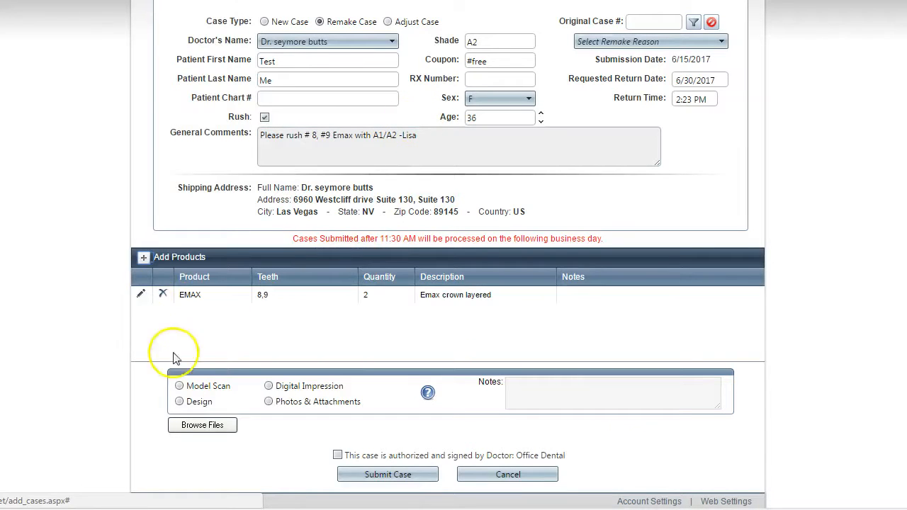
Start another product entry and choose Partial Rest distal metal from the Crown & Bridge products
left_click(143, 258)
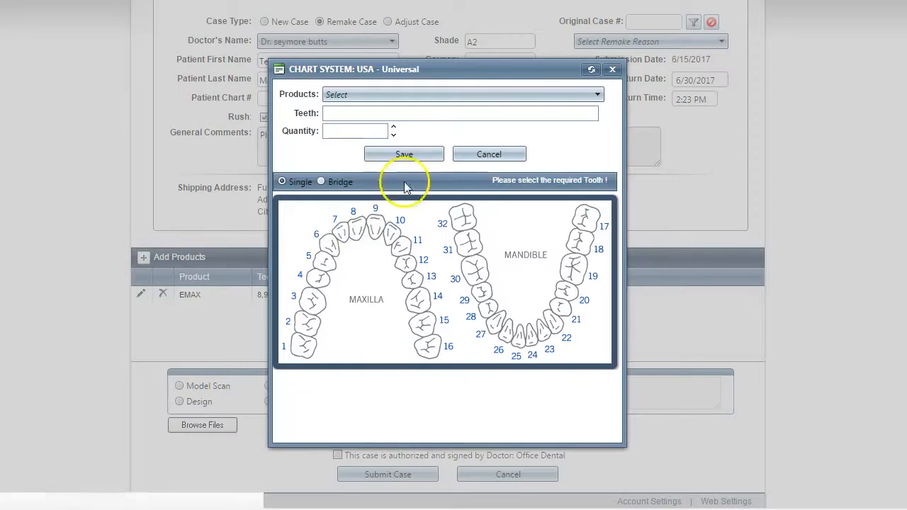
left_click(334, 93)
scroll(367, 248, "down", 15)
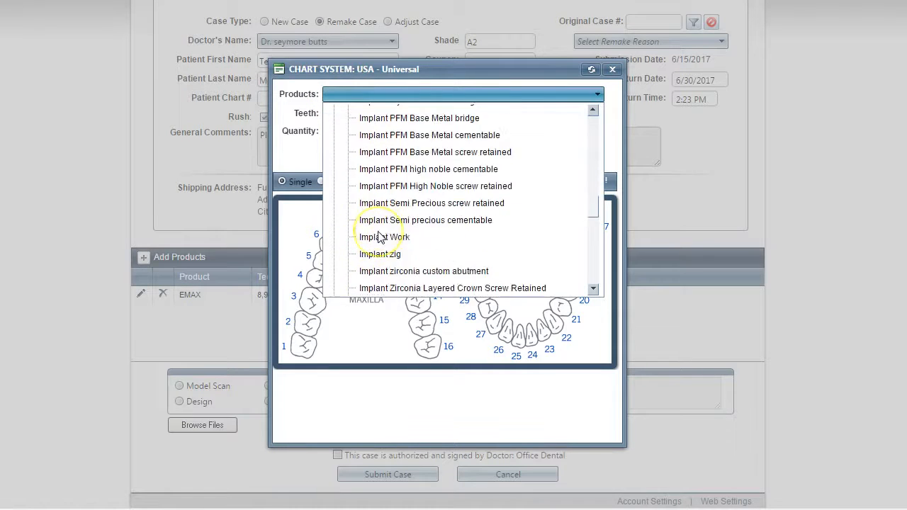
scroll(380, 239, "down", 6)
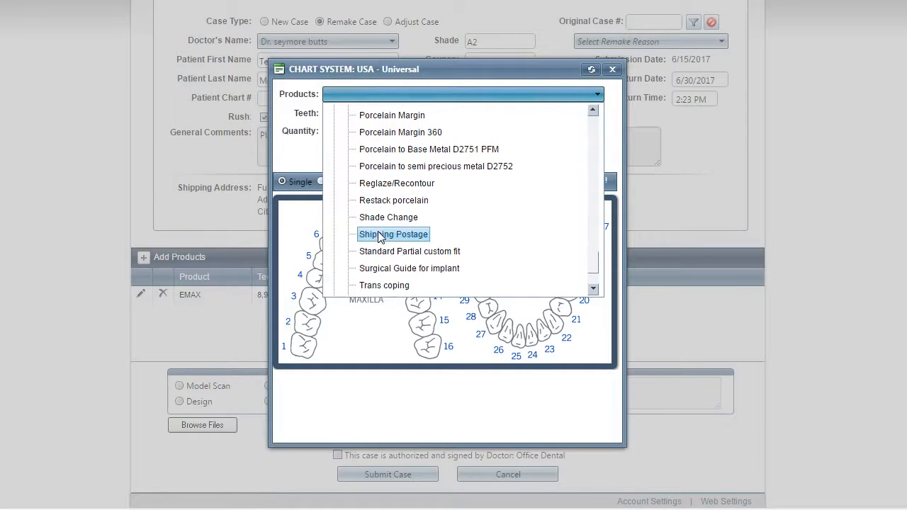
scroll(383, 233, "up", 3)
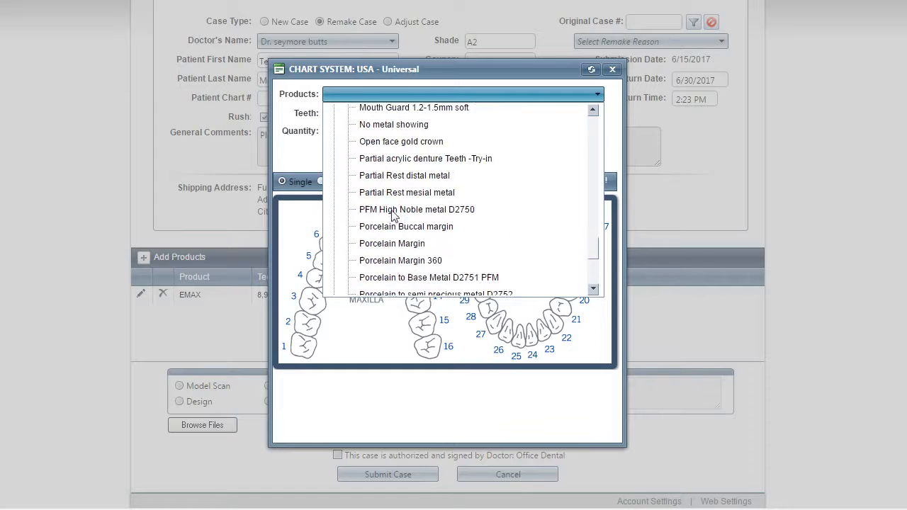
scroll(394, 216, "up", 1)
left_click(386, 189)
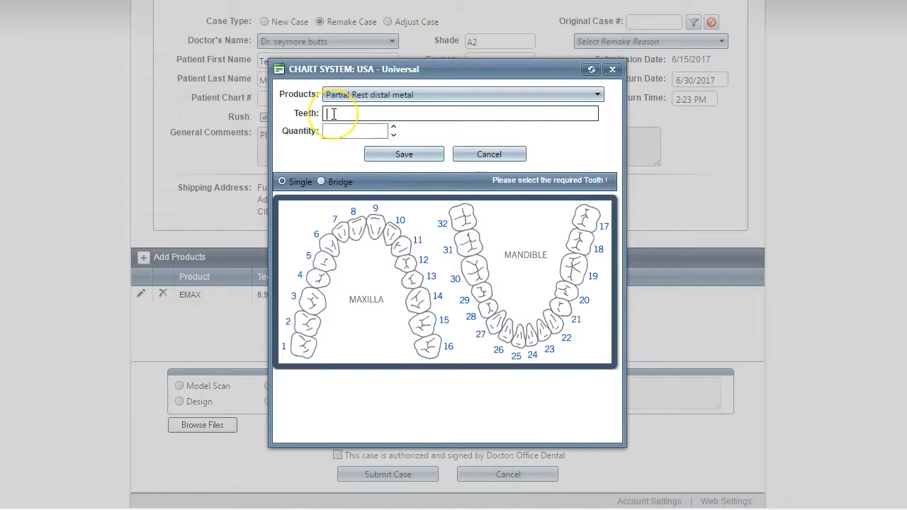
Assign the partial rest to teeth 8,9 with quantity 2 and save the product
type("8")
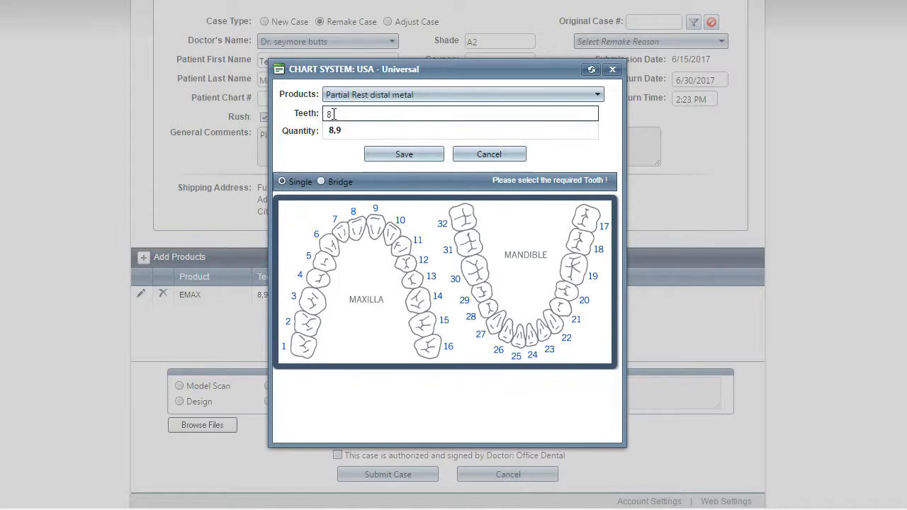
left_click(333, 130)
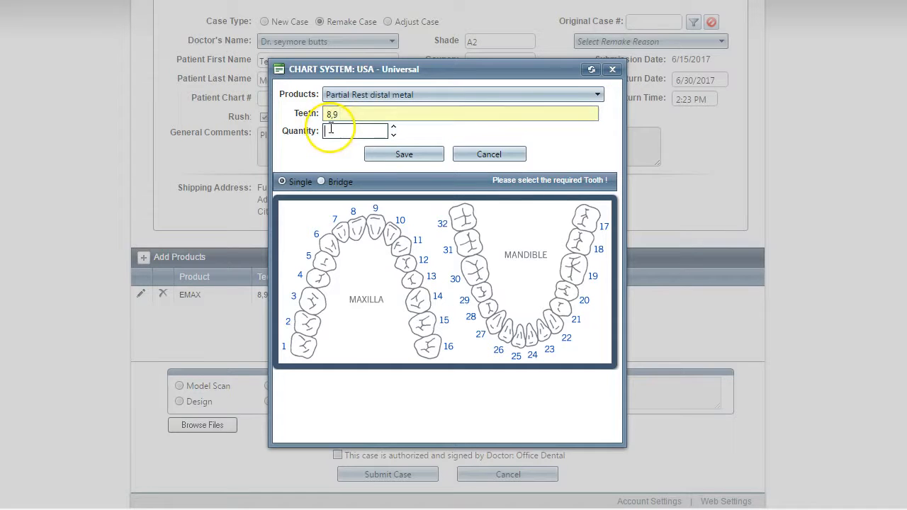
left_click(352, 129)
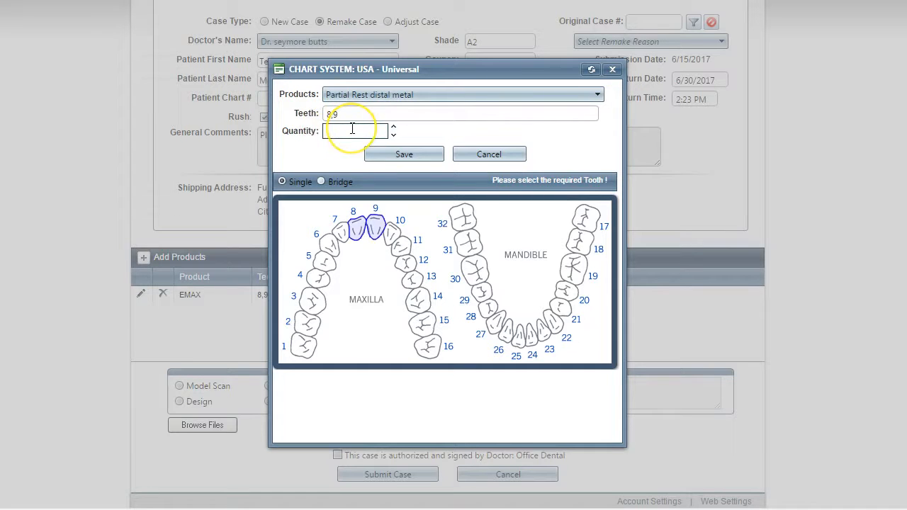
left_click(398, 154)
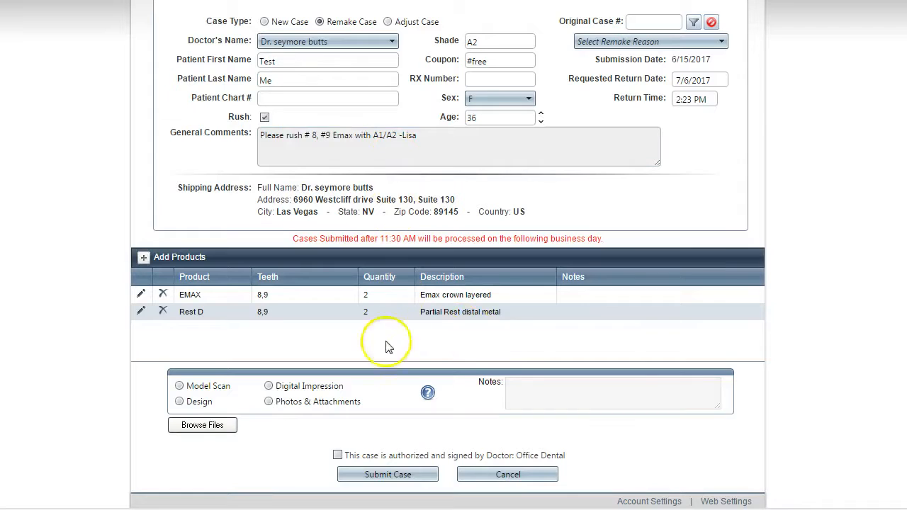
Attach the Koala image from the Sample Pictures folder to the case as Photos & Attachments
scroll(263, 308, "down", 2)
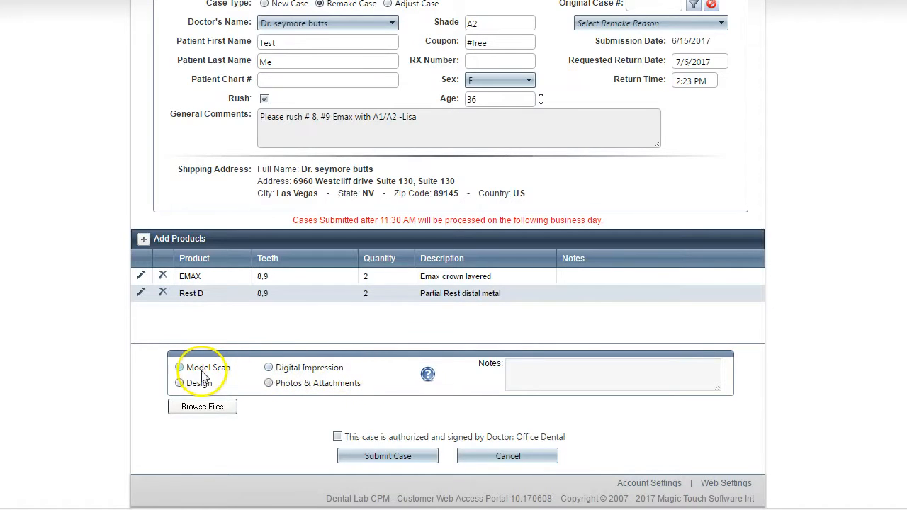
left_click(269, 383)
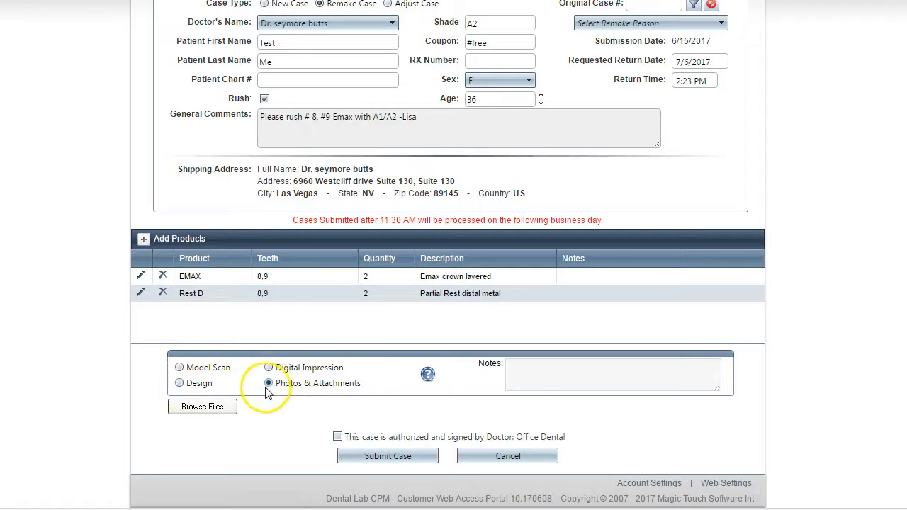
left_click(202, 407)
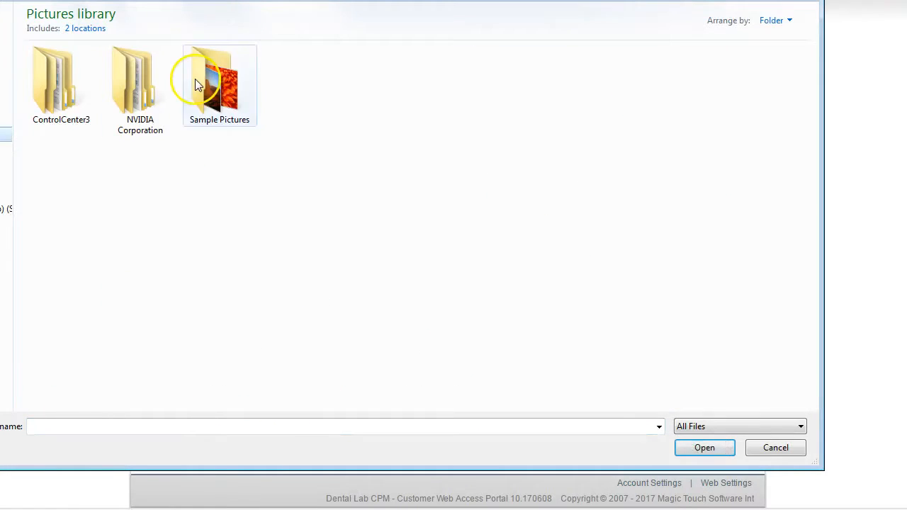
left_click(194, 77)
double_click(205, 81)
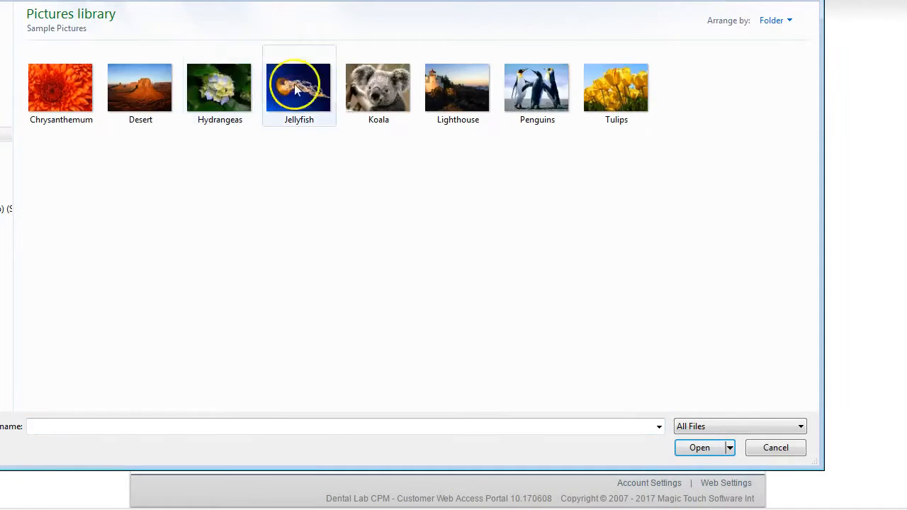
left_click(385, 86)
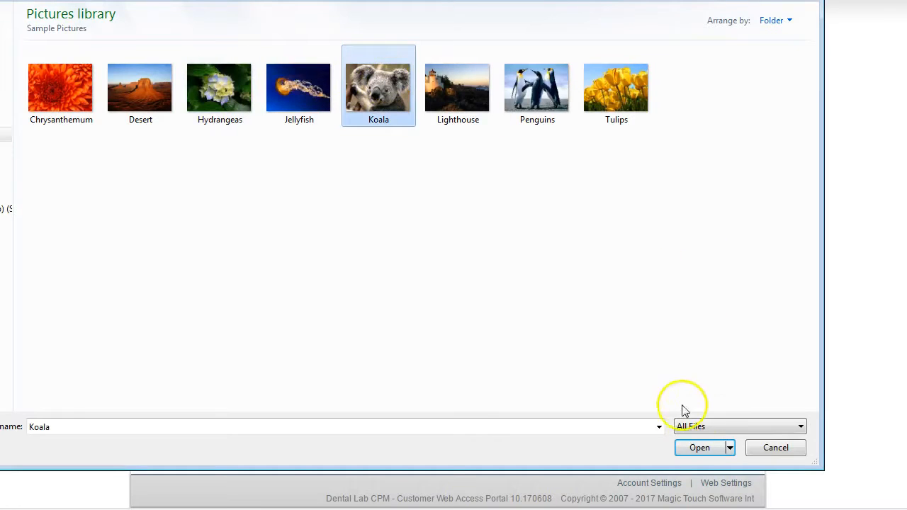
left_click(701, 447)
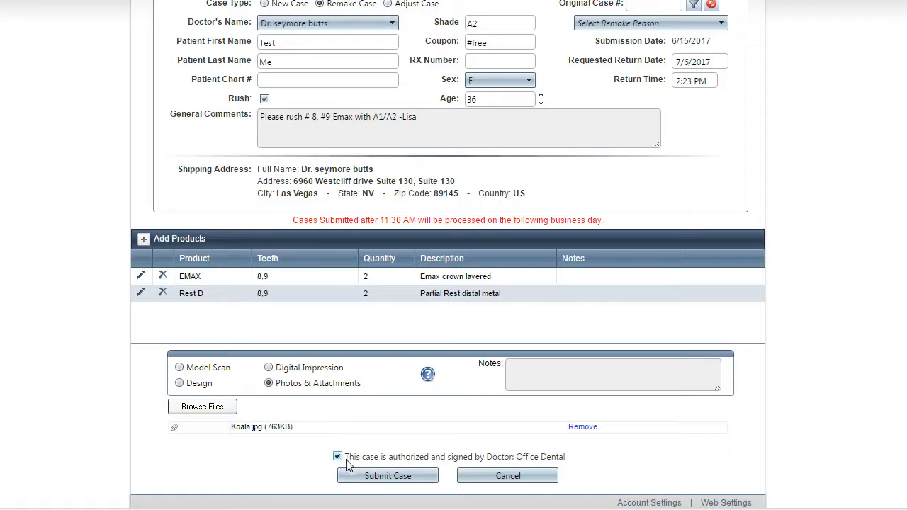
Submit the completed case to the lab and close the submission confirmation
left_click(383, 479)
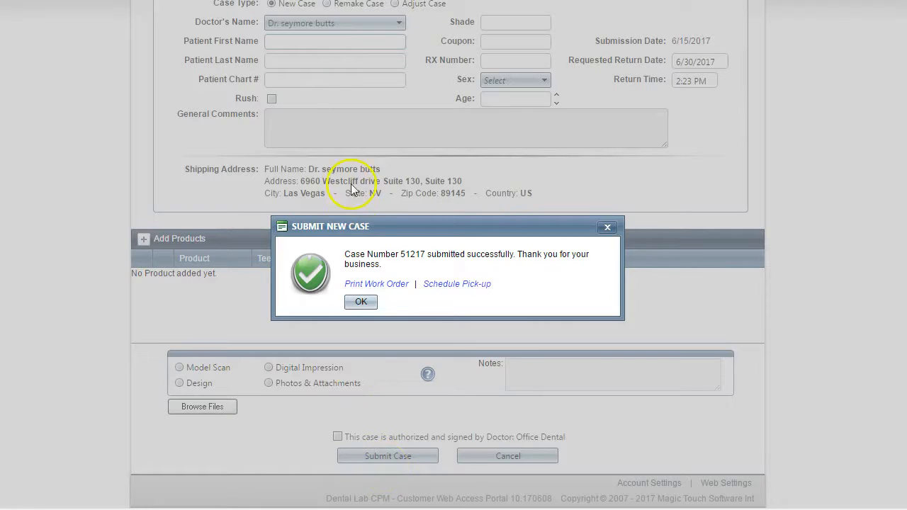
left_click(361, 302)
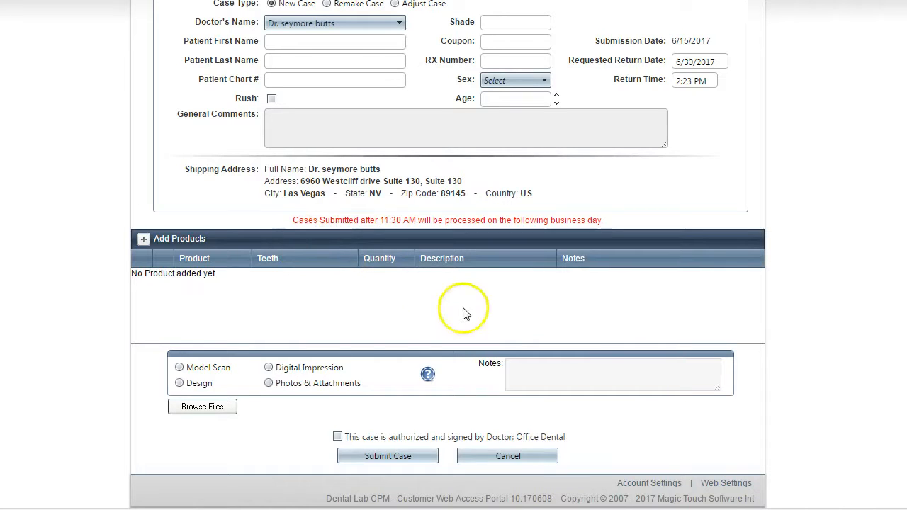
left_click(366, 466)
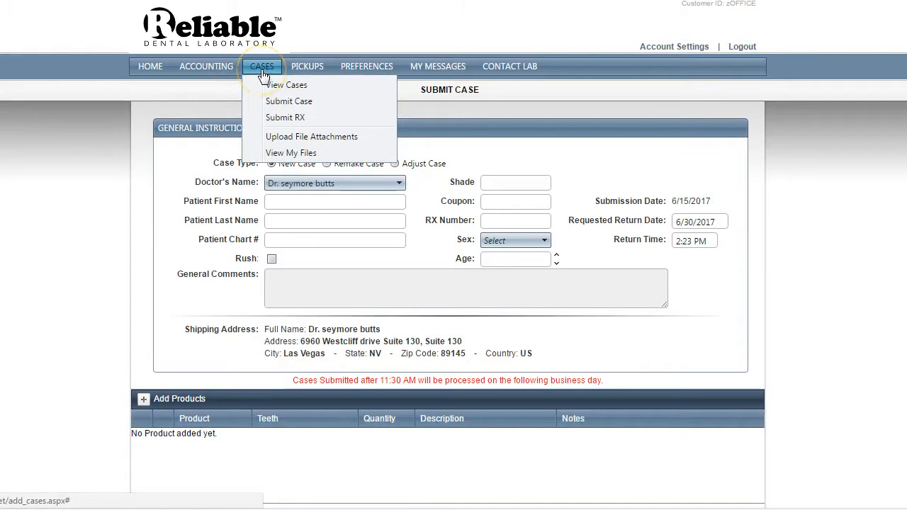
Start a file attachment upload with the patient's first and last name, description "Xray" and the note "We forgot to add the X-Ray"
left_click(275, 139)
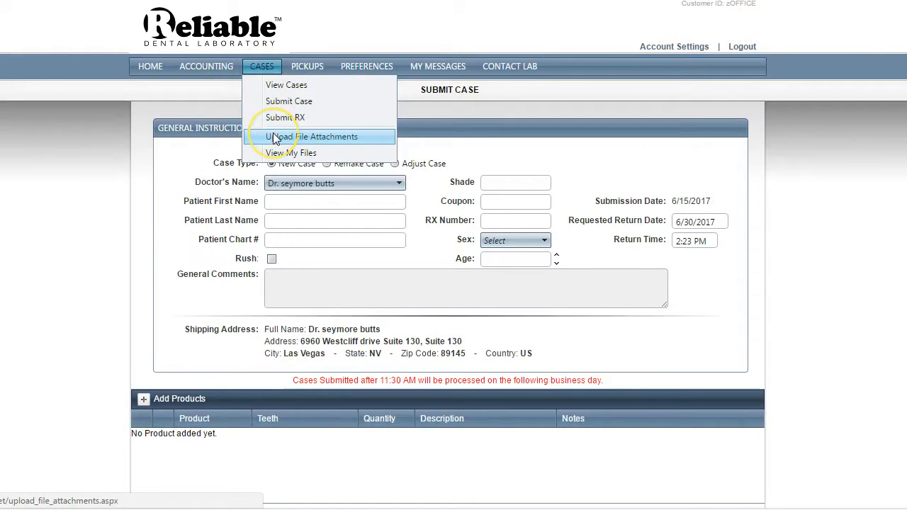
left_click(450, 154)
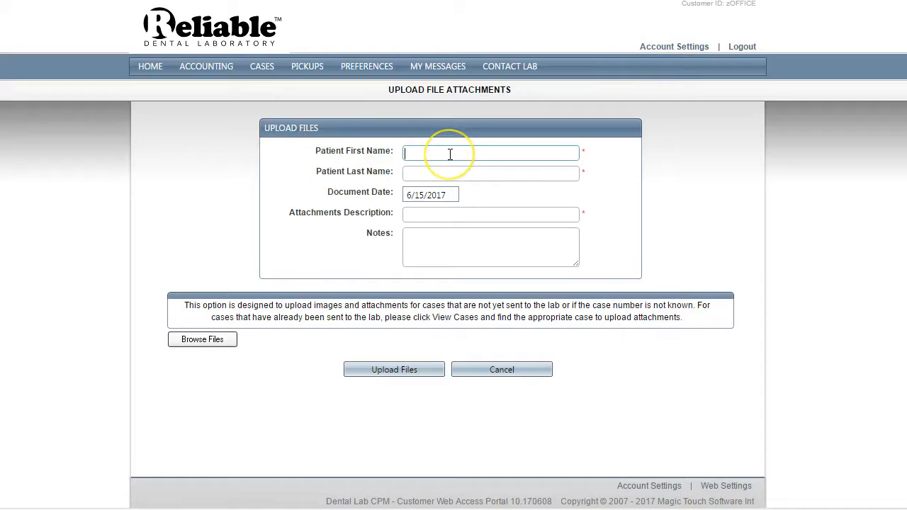
key("Tab")
type("me")
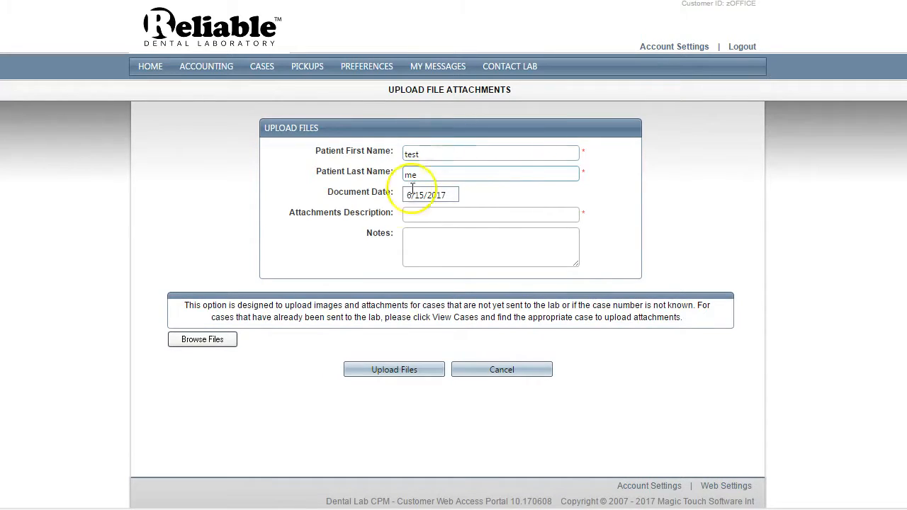
left_click(426, 214)
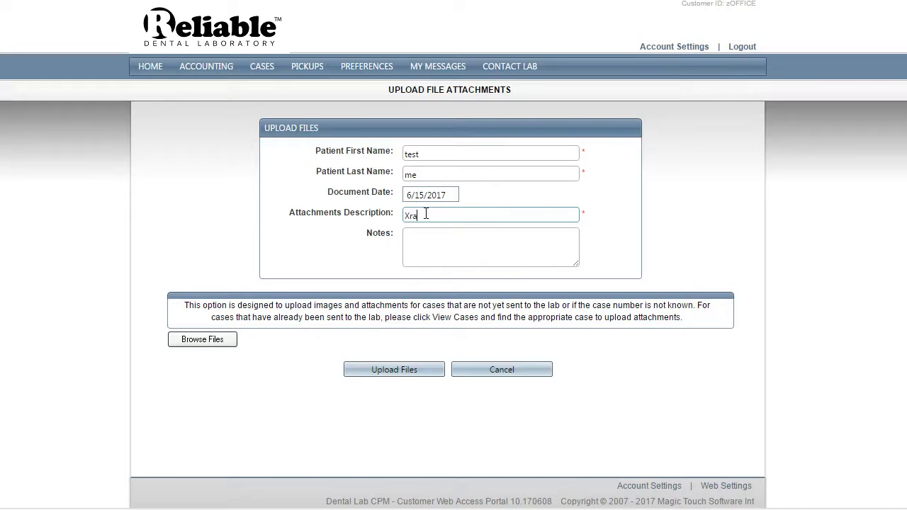
left_click(422, 245)
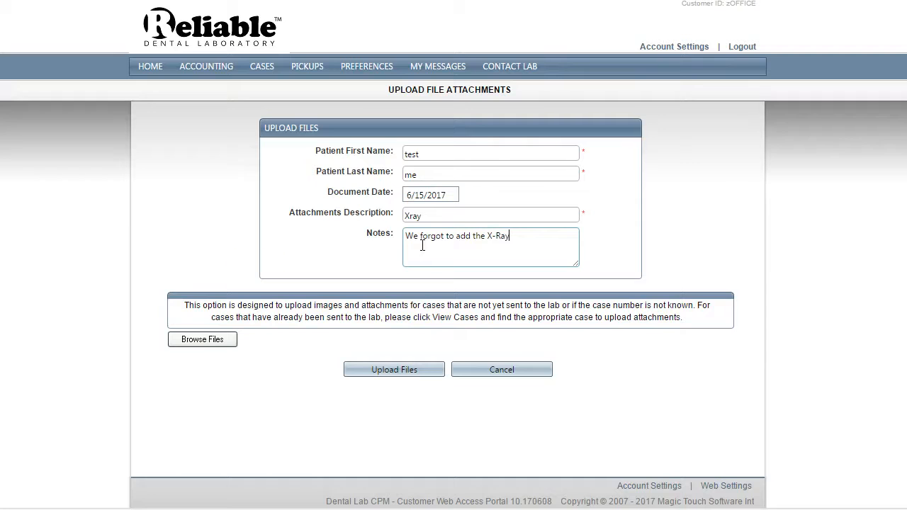
Add the Desert image from Sample Pictures to the upload and remove it from the file list
left_click(200, 340)
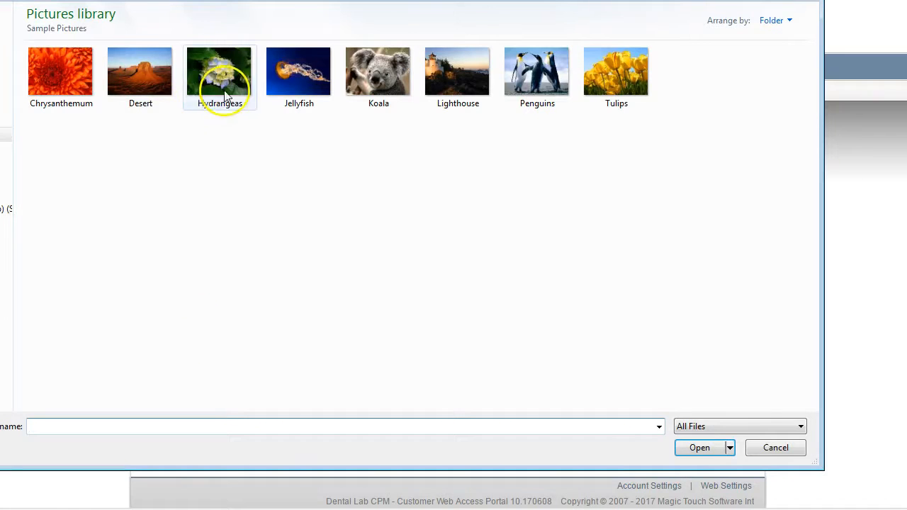
left_click(139, 99)
left_click(699, 448)
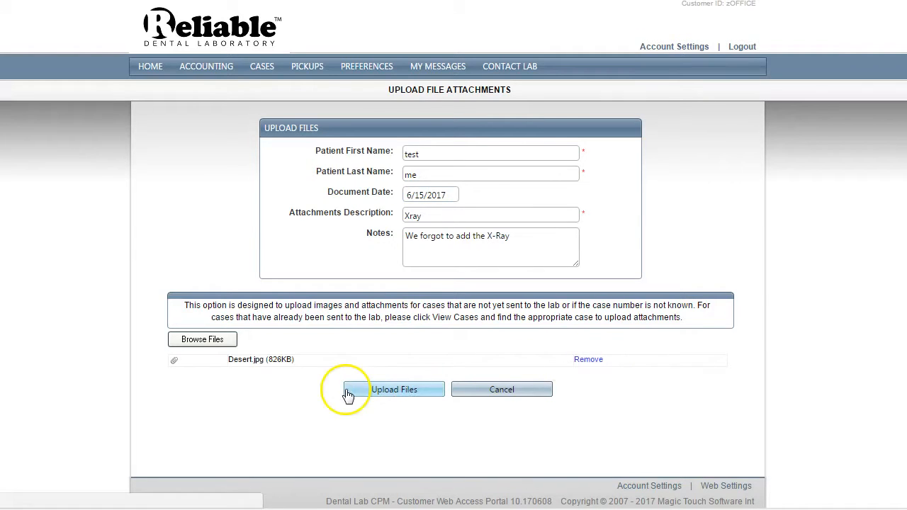
left_click(591, 360)
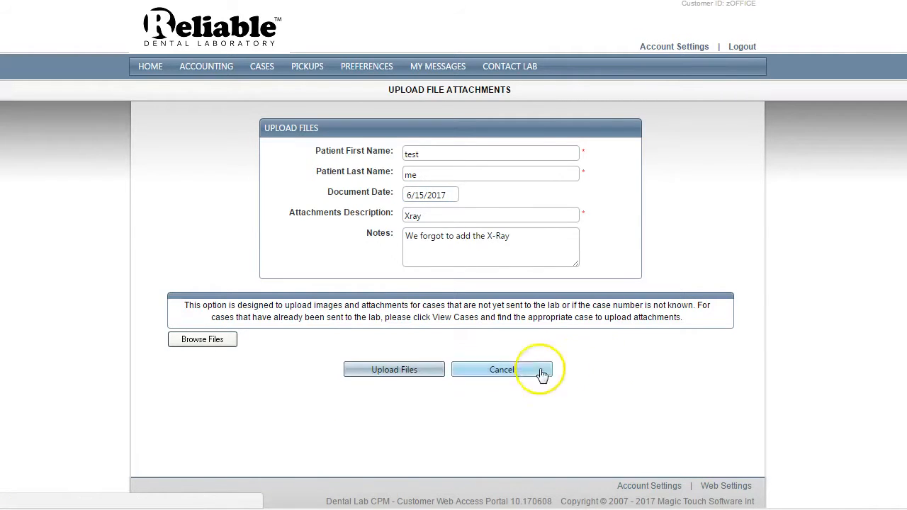
Add the Tulips image from Sample Pictures, upload it as the patient's attachment and close the confirmation
left_click(182, 340)
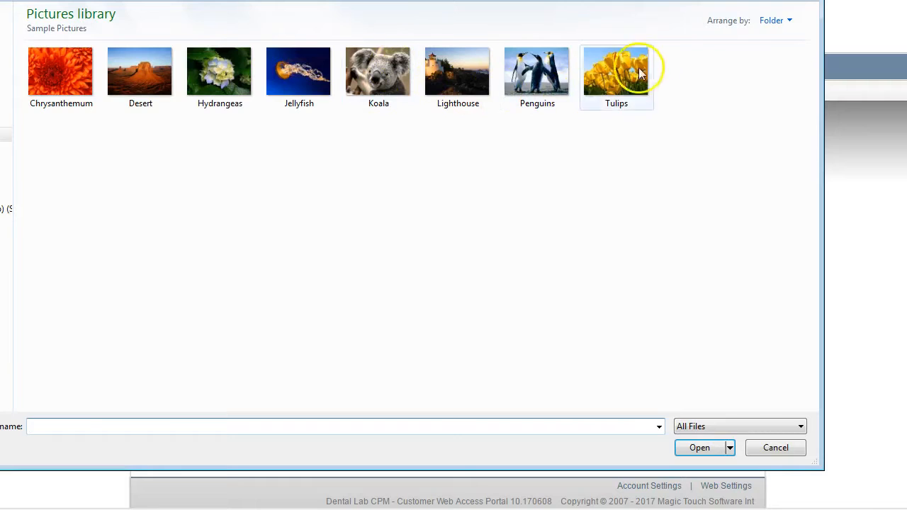
left_click(640, 73)
left_click(709, 448)
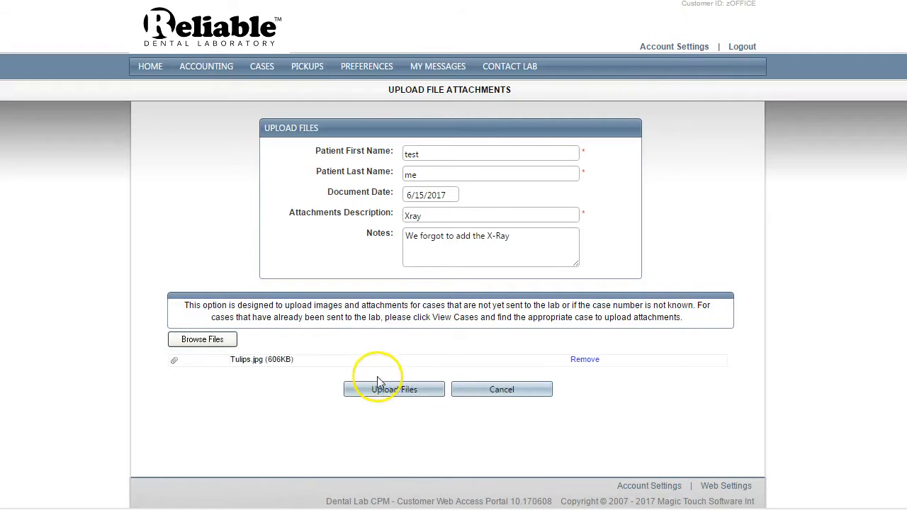
left_click(381, 389)
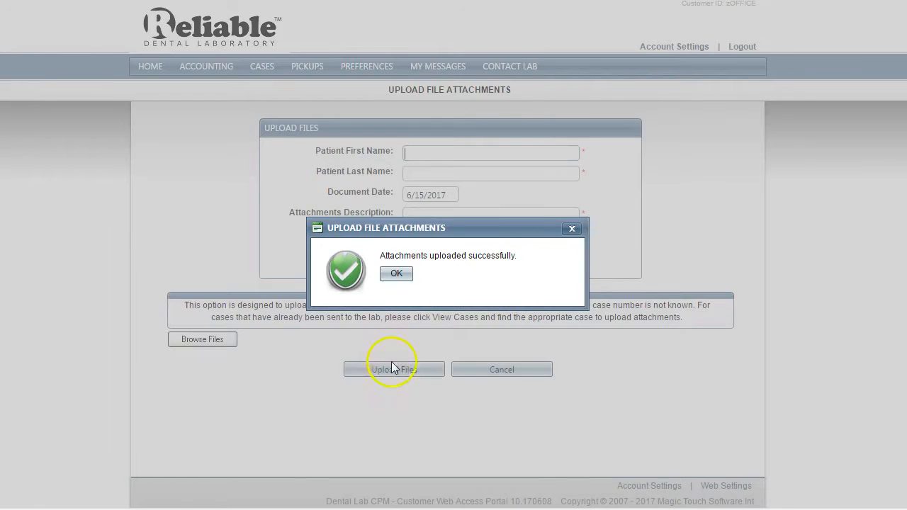
left_click(396, 274)
View the customer's uploaded files and open the xray attachment in the 2013 May 09 folder
mouse_move(261, 66)
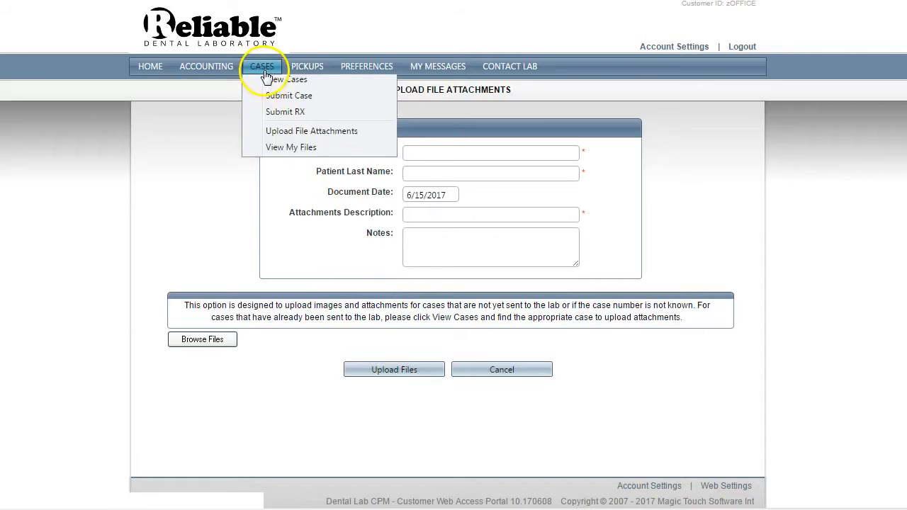
left_click(281, 157)
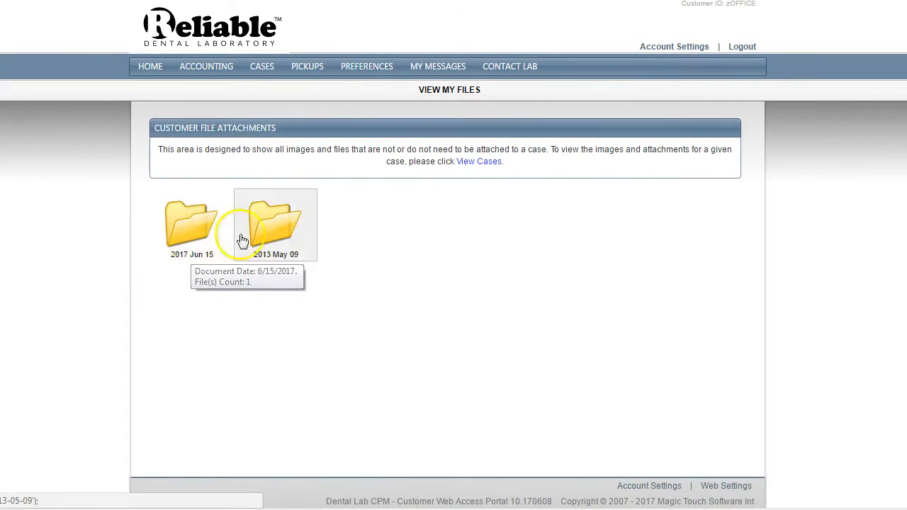
left_click(284, 239)
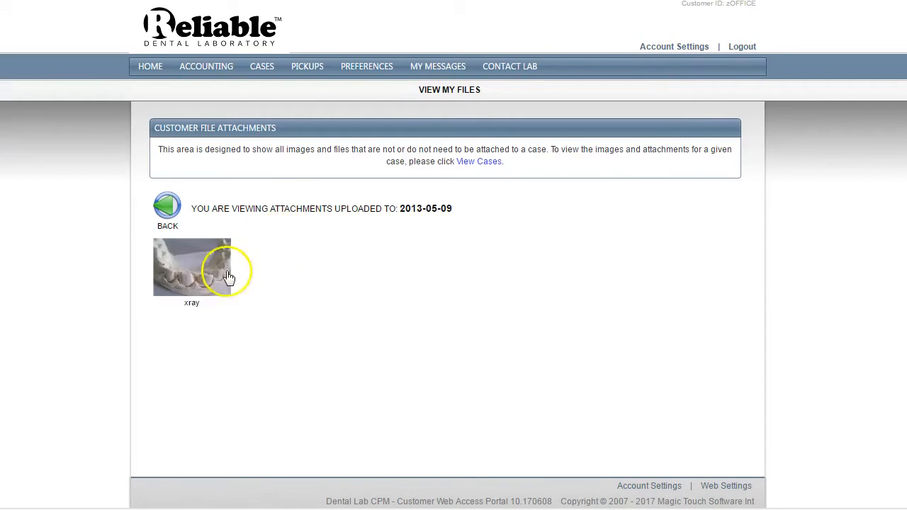
left_click(193, 287)
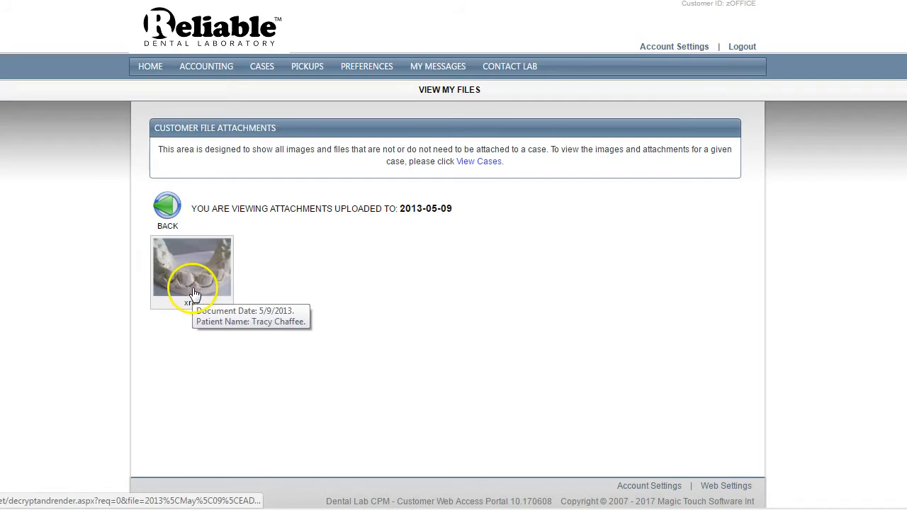